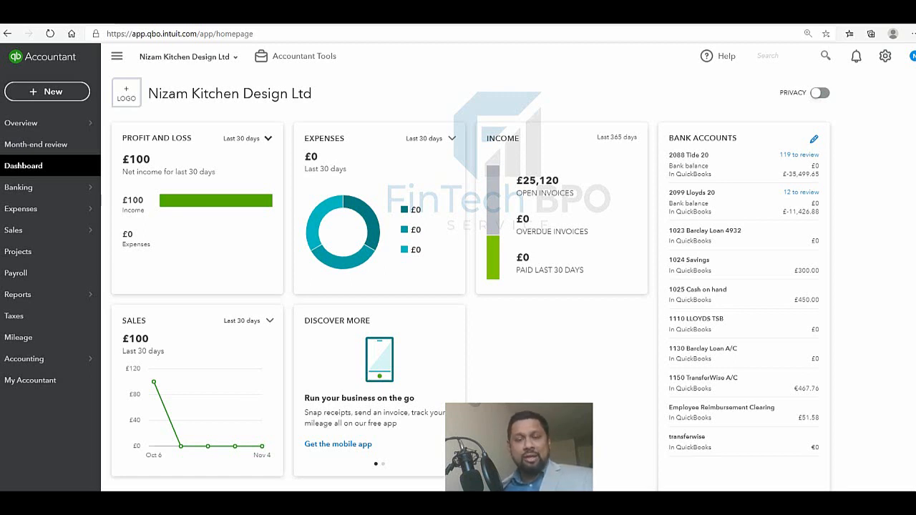
Step: Open the supplier record for EE from the company's supplier list
mouse_move(28, 217)
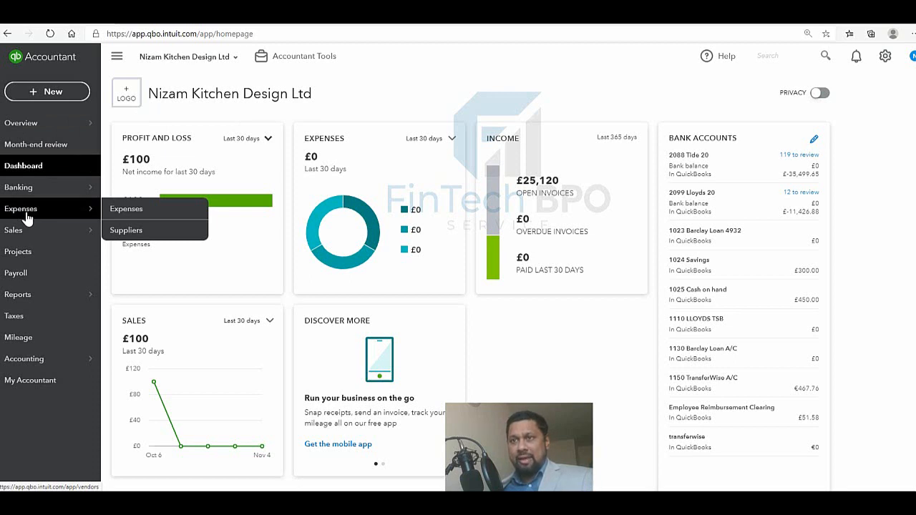
click(127, 230)
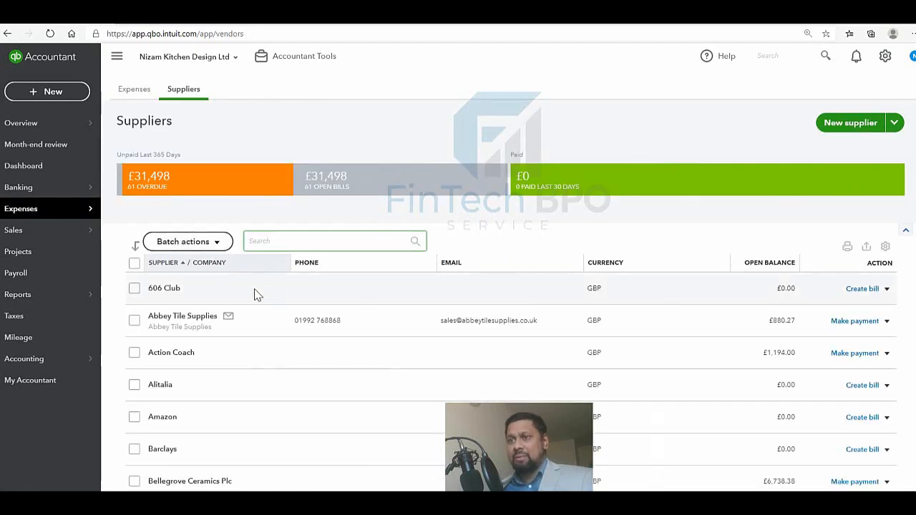
scroll(254, 299, down, 1)
scroll(221, 331, down, 1)
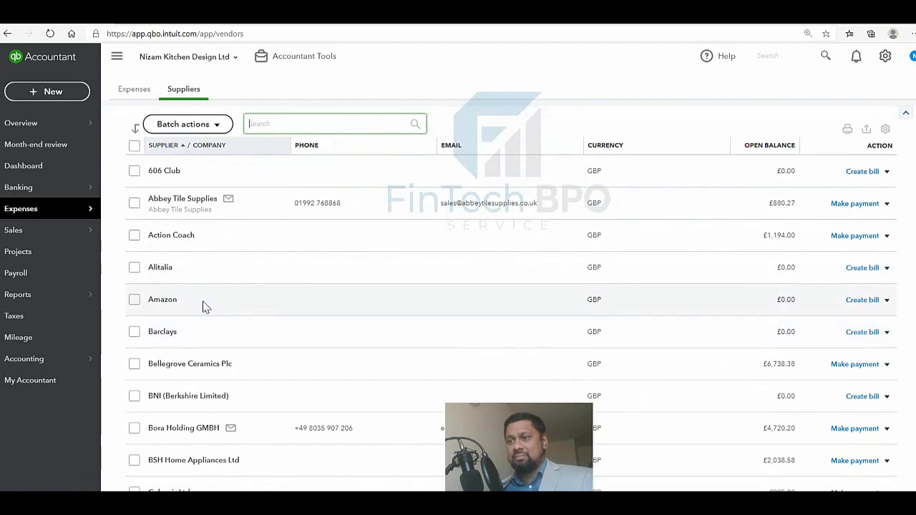
scroll(202, 306, down, 5)
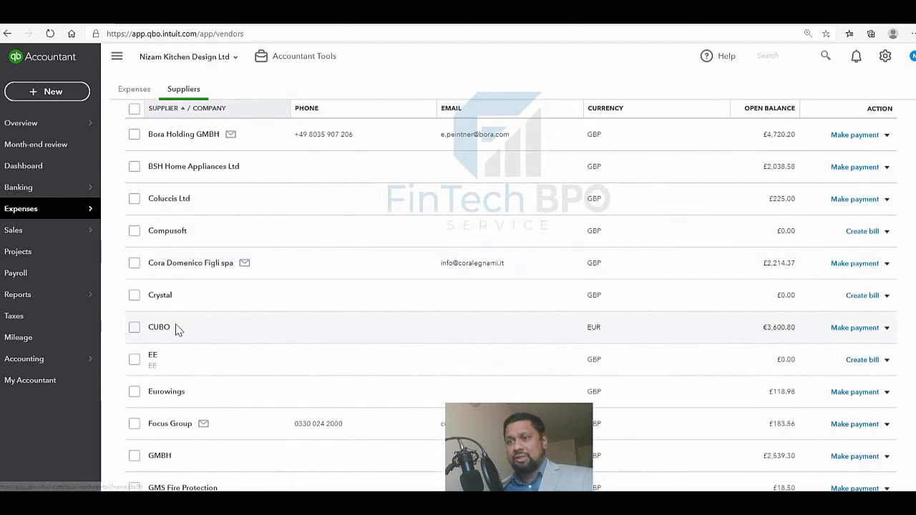
scroll(166, 343, down, 1)
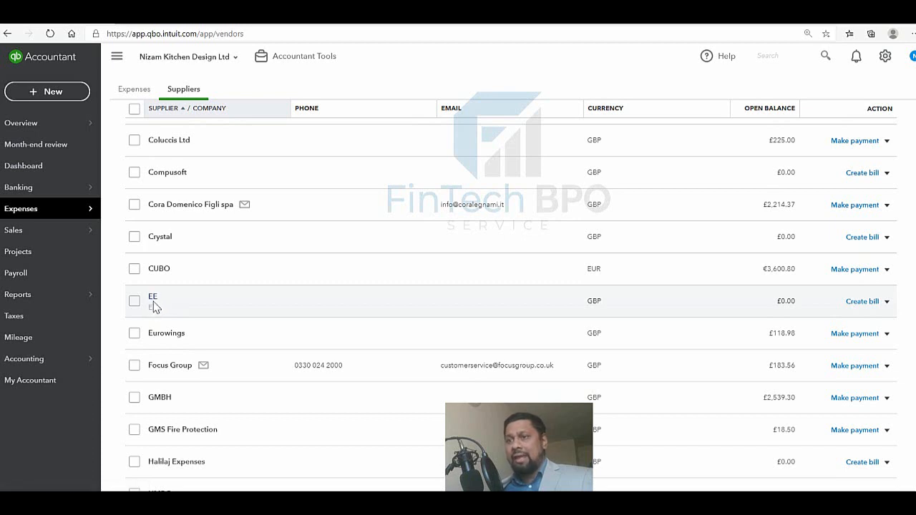
click(154, 306)
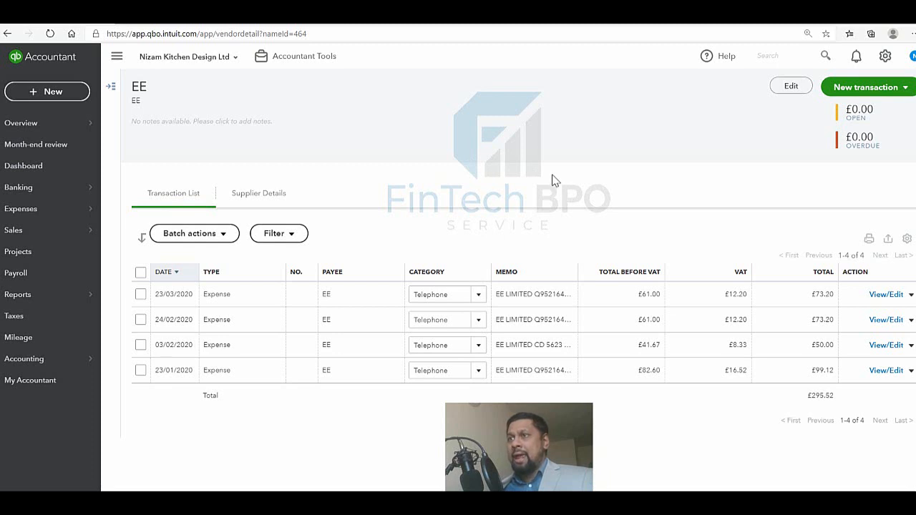
Step: Create a bill for EE with bill date 01/01/2020, due date 07/01/2020 and bill number 0001
click(902, 95)
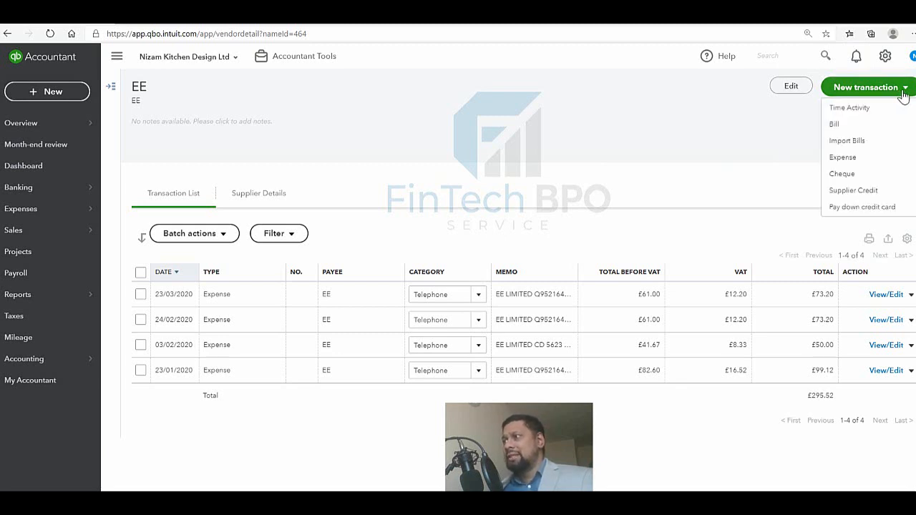
click(879, 126)
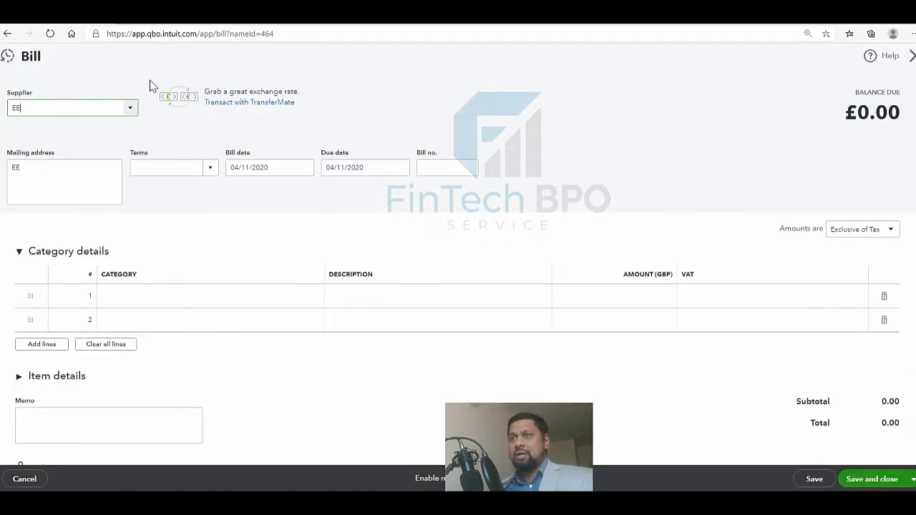
click(278, 166)
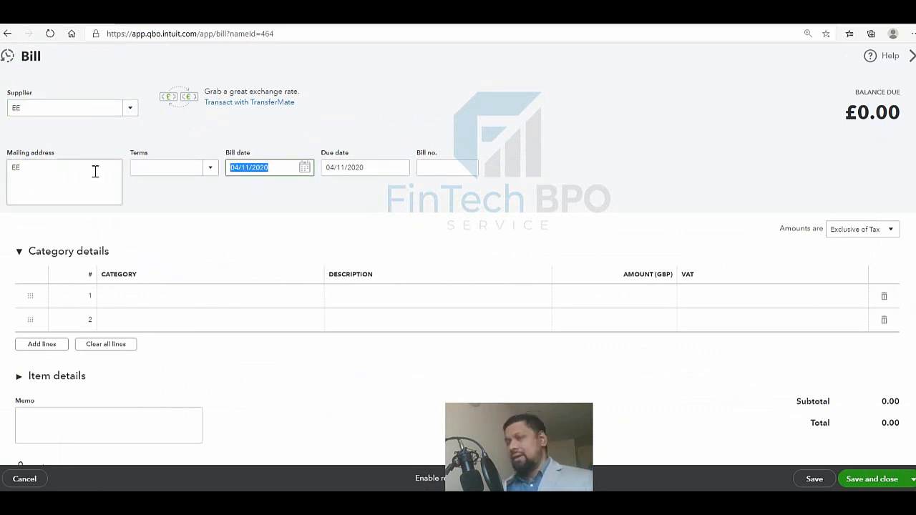
text(0)
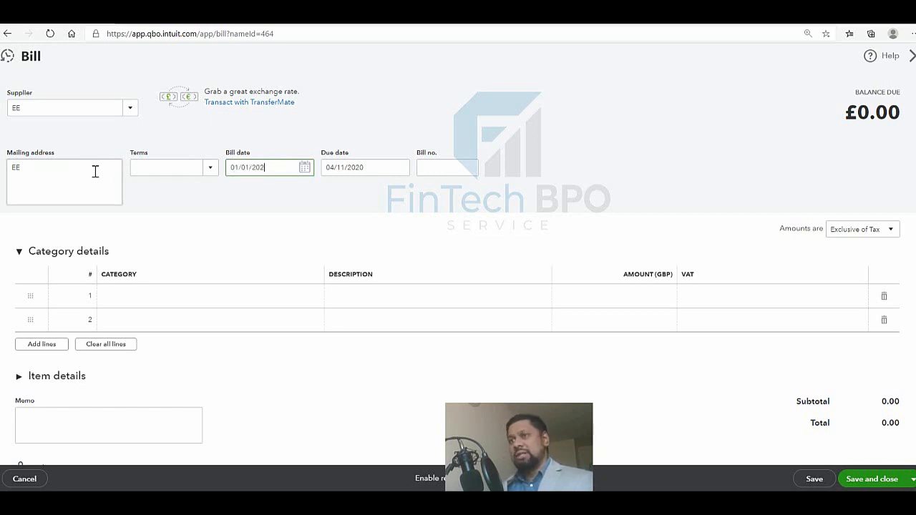
click(366, 166)
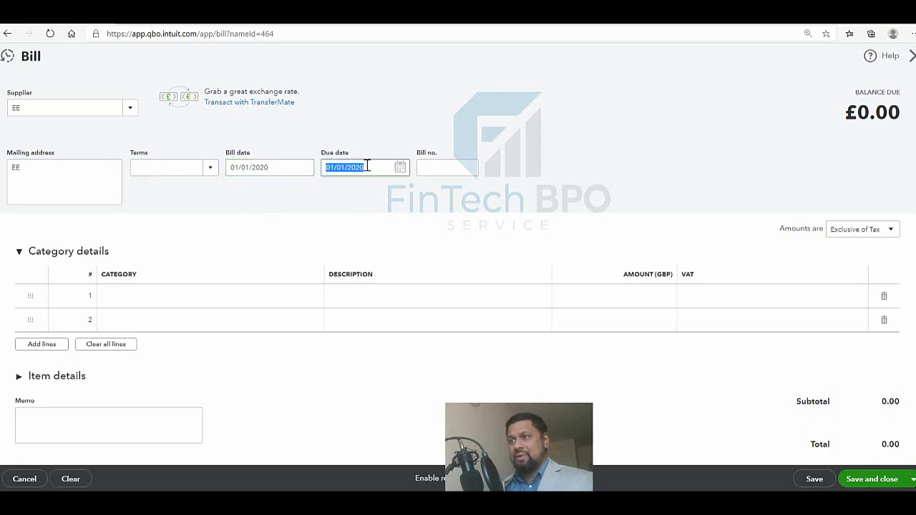
text(0)
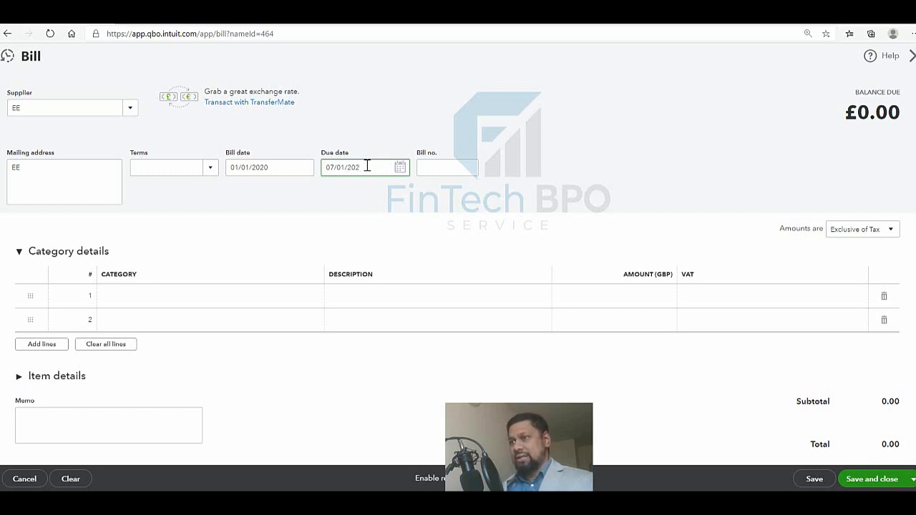
click(435, 166)
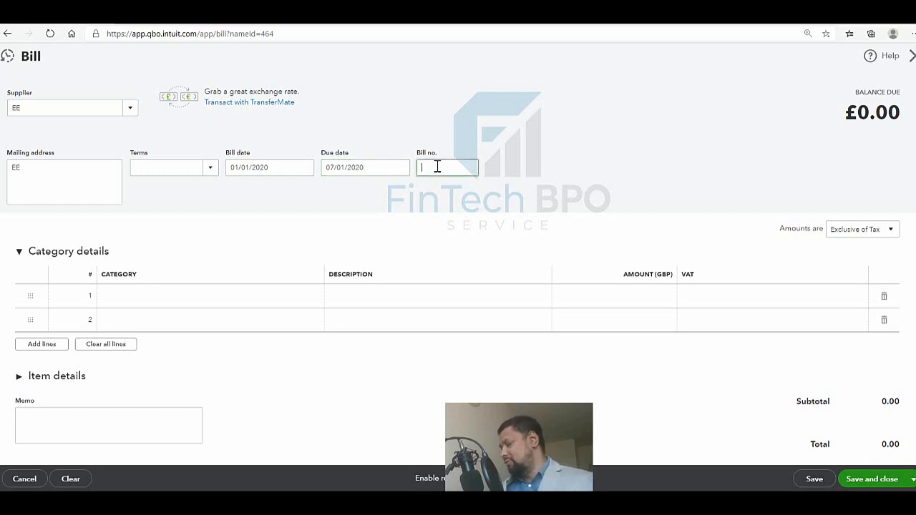
Step: Fill the first category line with Telephone, description "Jan 20" and an amount of 100.00
click(212, 297)
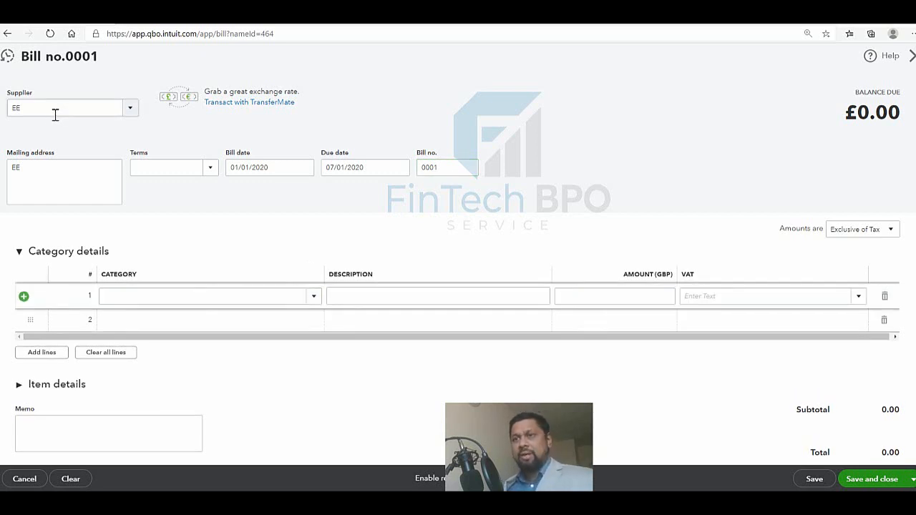
click(122, 294)
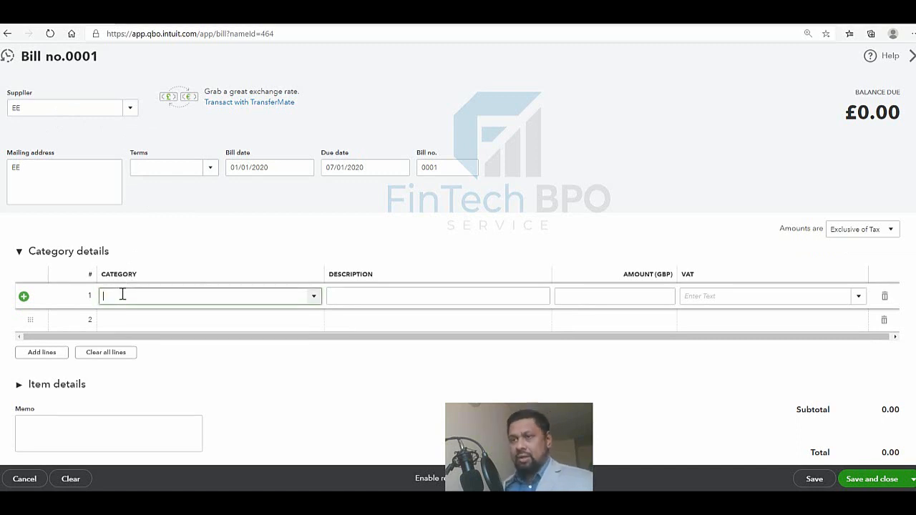
text(Telephone)
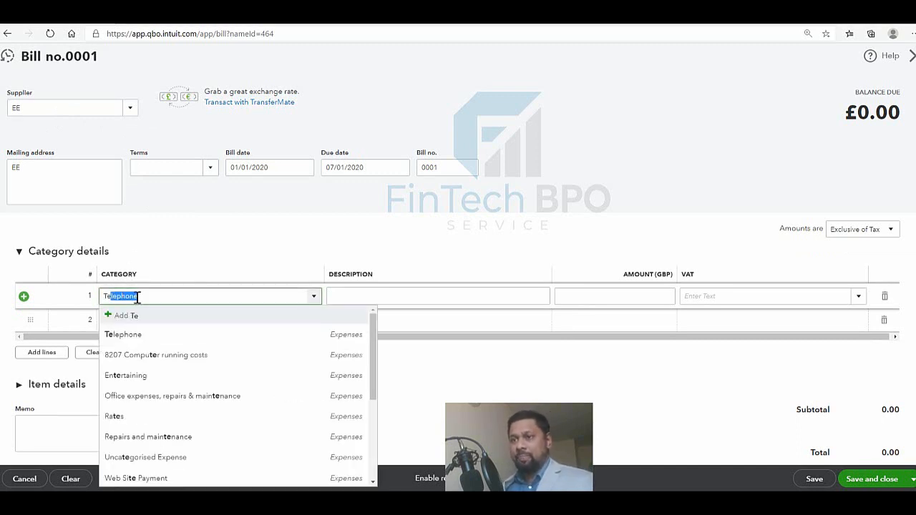
click(136, 336)
click(385, 296)
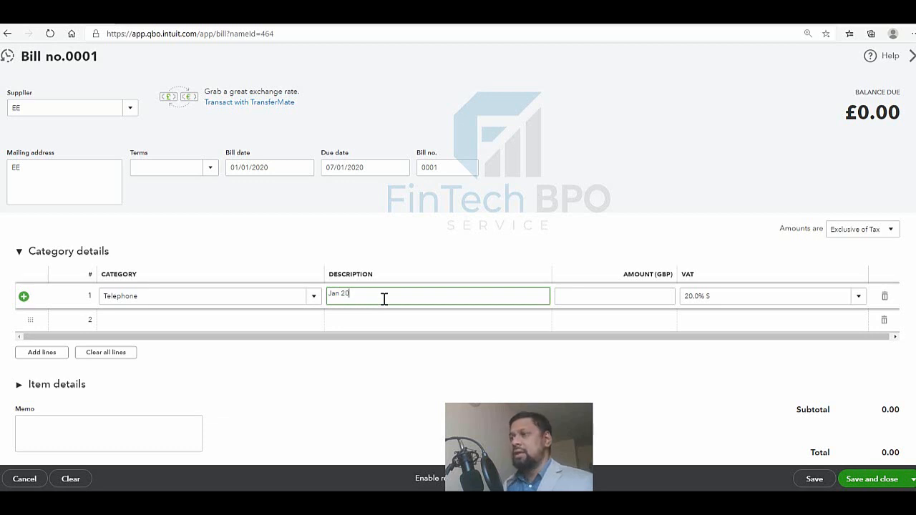
click(595, 301)
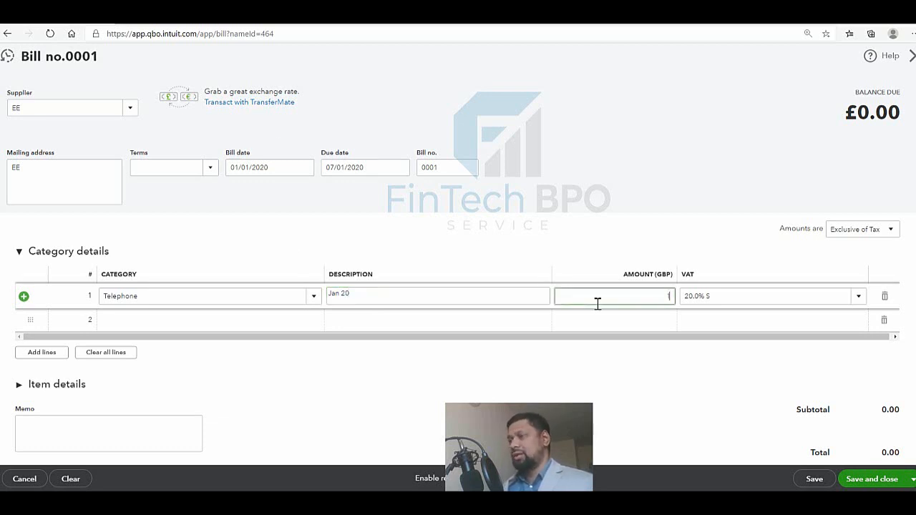
click(520, 385)
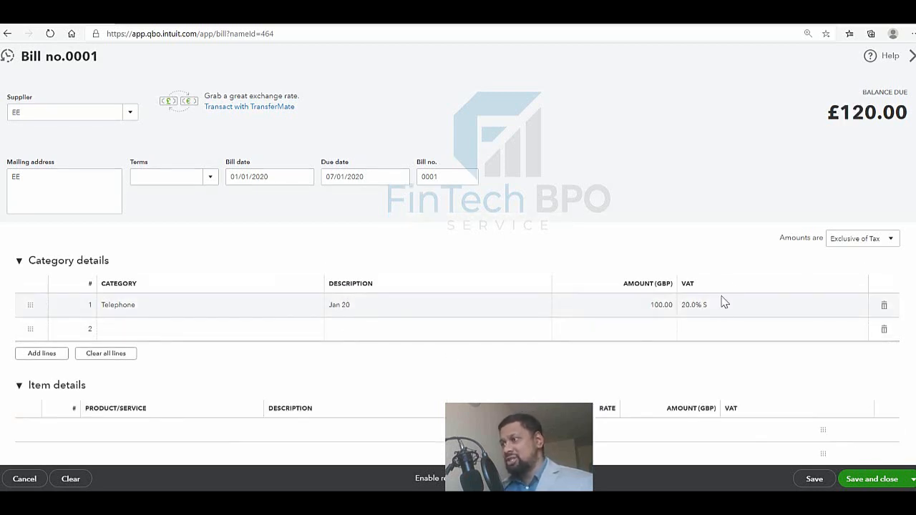
Step: Change the bill's amounts from Exclusive of Tax to Inclusive of Tax
scroll(720, 303, down, 2)
scroll(700, 273, up, 1)
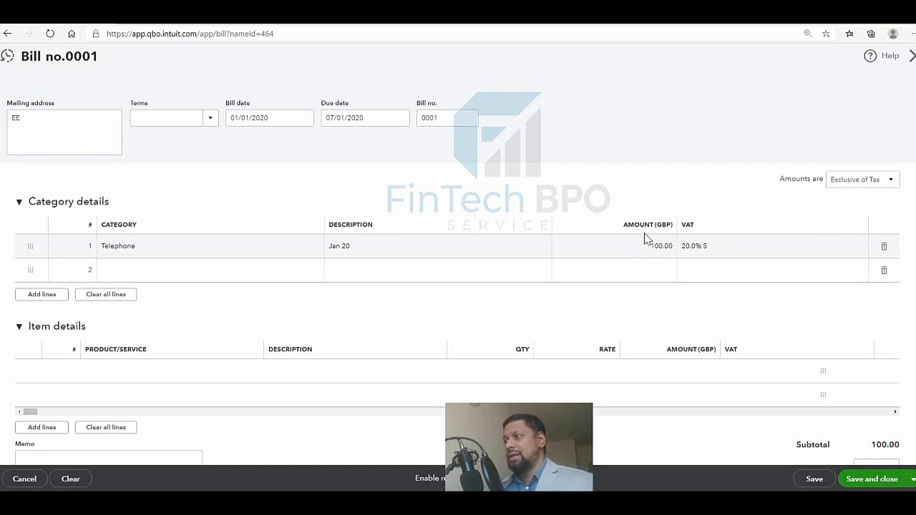
scroll(708, 264, down, 1)
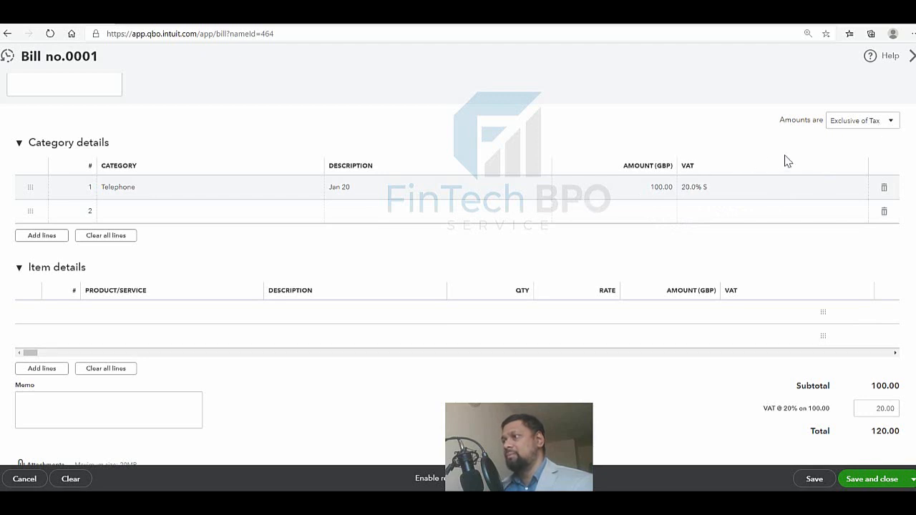
click(850, 124)
click(854, 157)
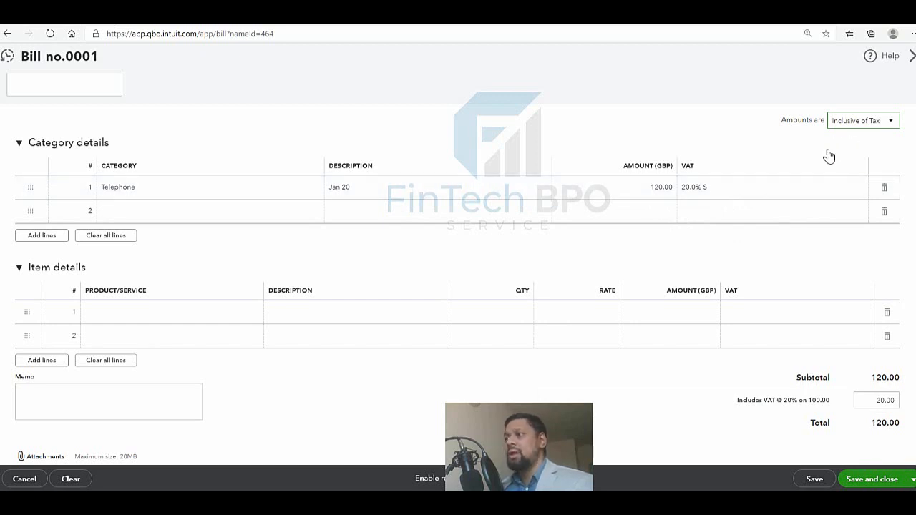
Step: Save the bill, review its details and close it to return to the supplier's transactions
click(815, 479)
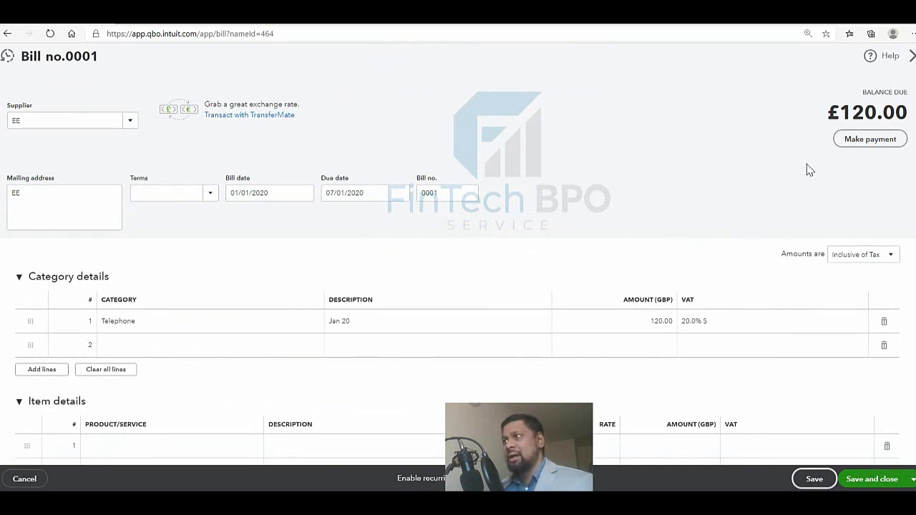
scroll(746, 239, down, 4)
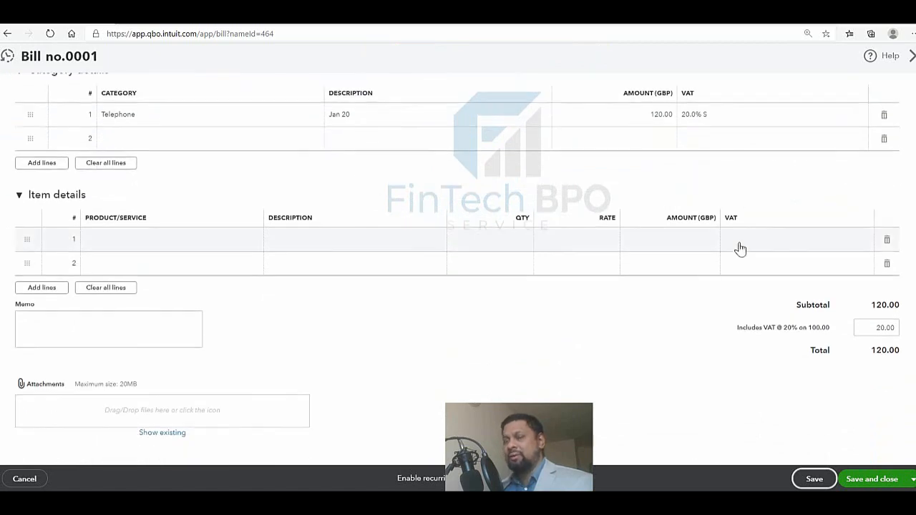
scroll(730, 253, up, 3)
scroll(723, 259, up, 1)
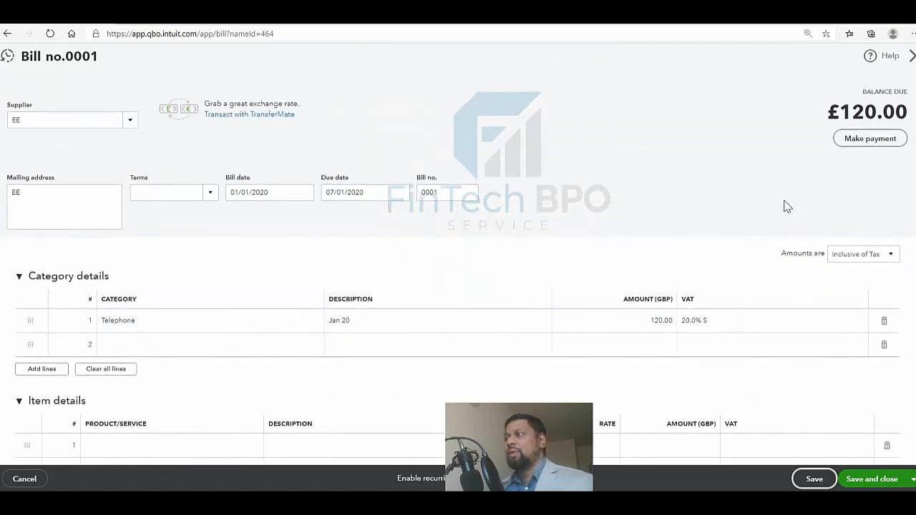
click(911, 58)
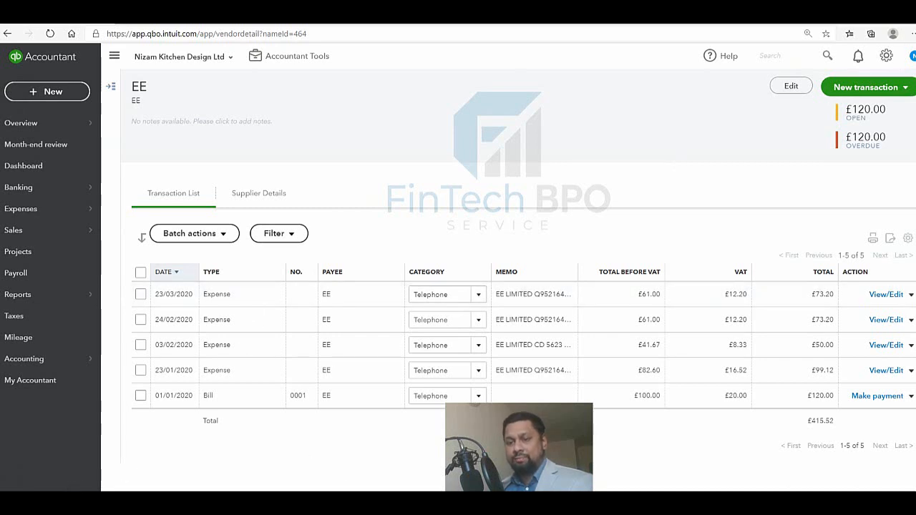
Step: Open bill 0001 and record its full payment from the 2099 Lloyds 20 account, saving and closing the payment
click(224, 400)
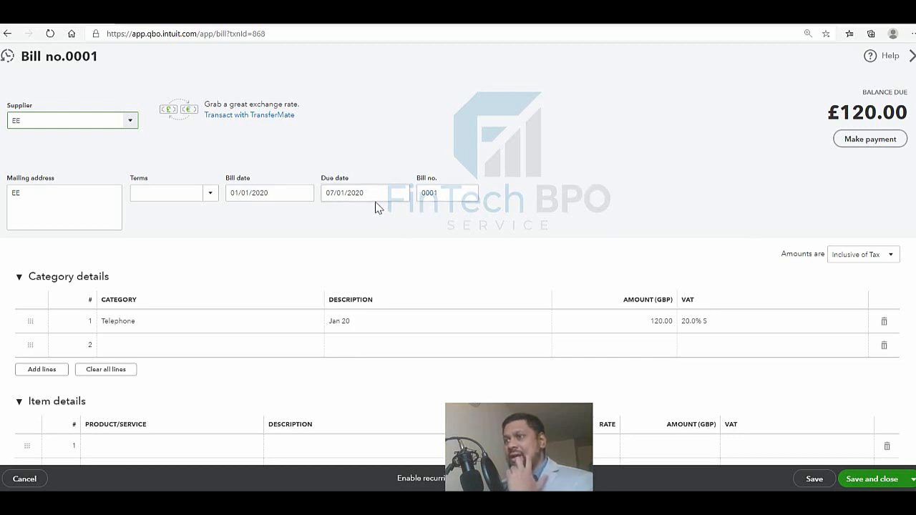
click(850, 143)
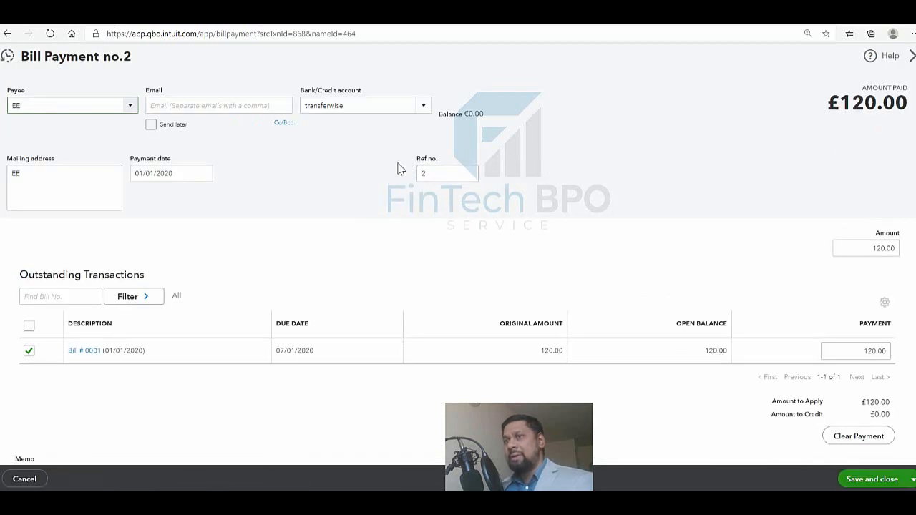
click(424, 107)
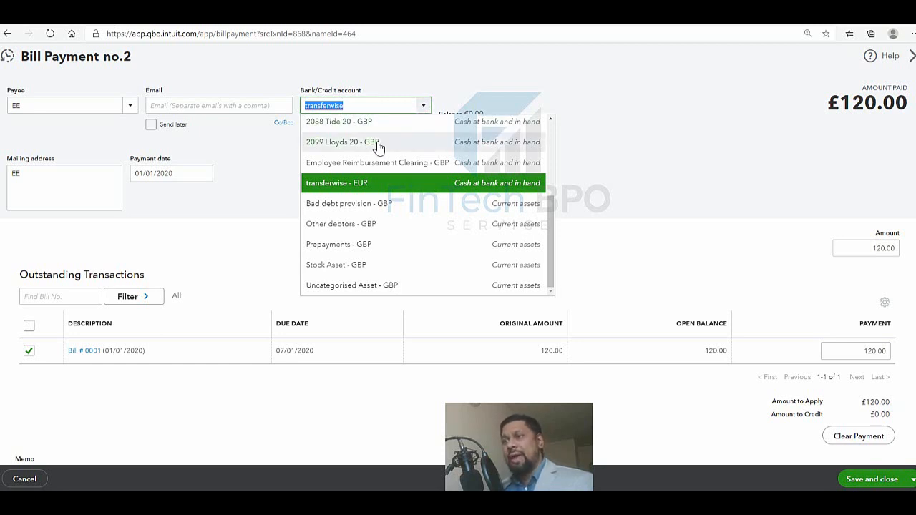
click(333, 142)
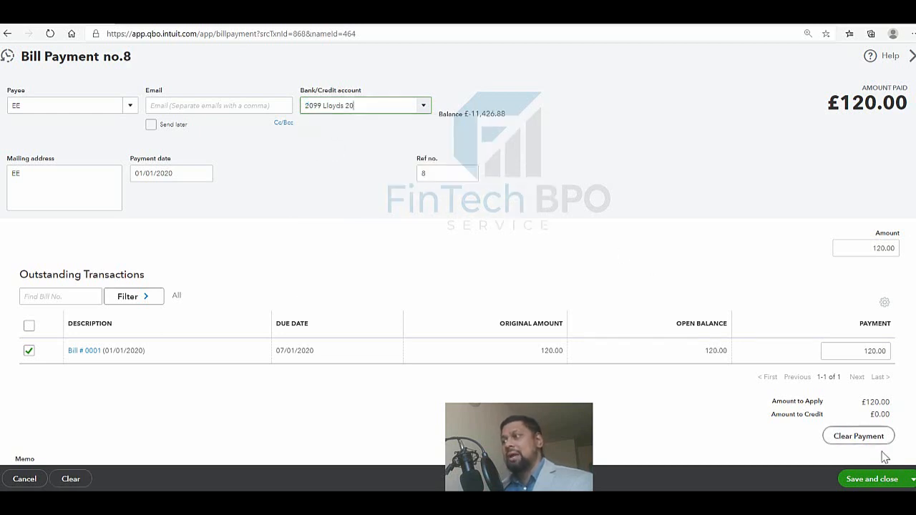
click(878, 486)
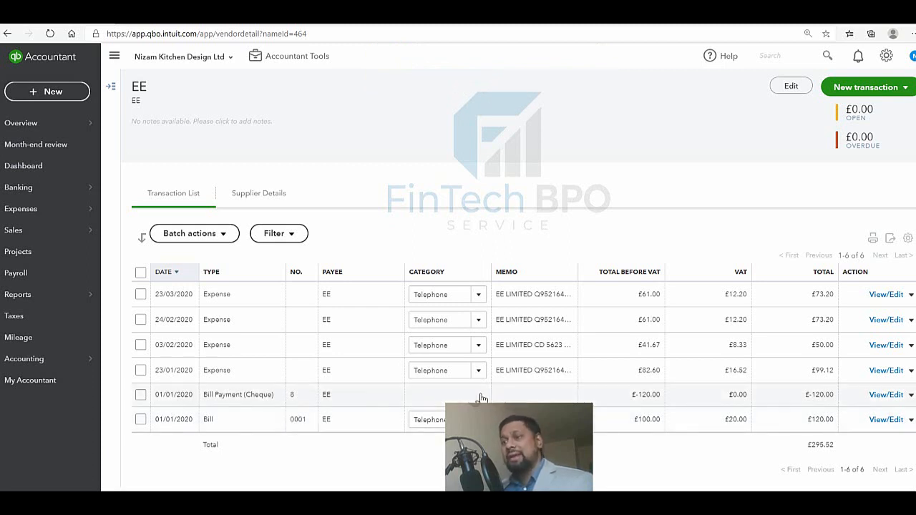
Step: Reopen bill 0001 and check its payment status and the details of the payment applied
click(220, 422)
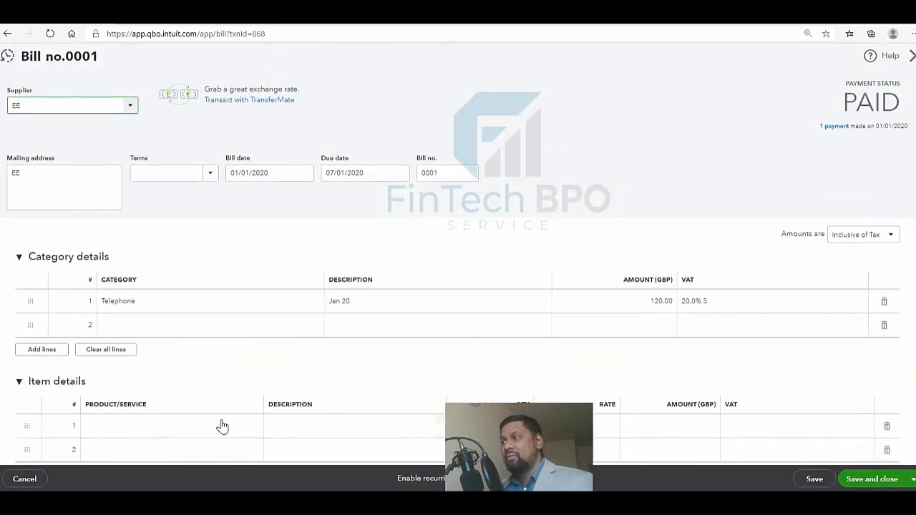
scroll(826, 251, down, 3)
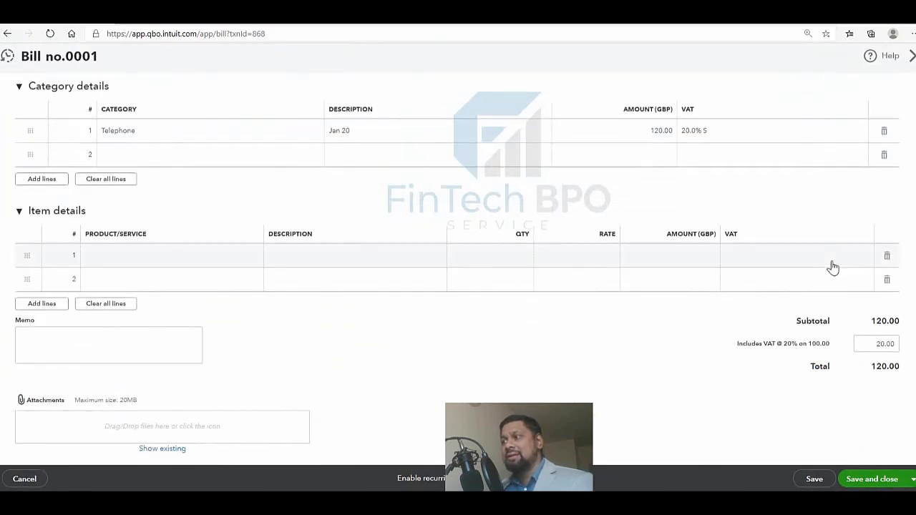
scroll(898, 300, up, 3)
scroll(884, 198, up, 1)
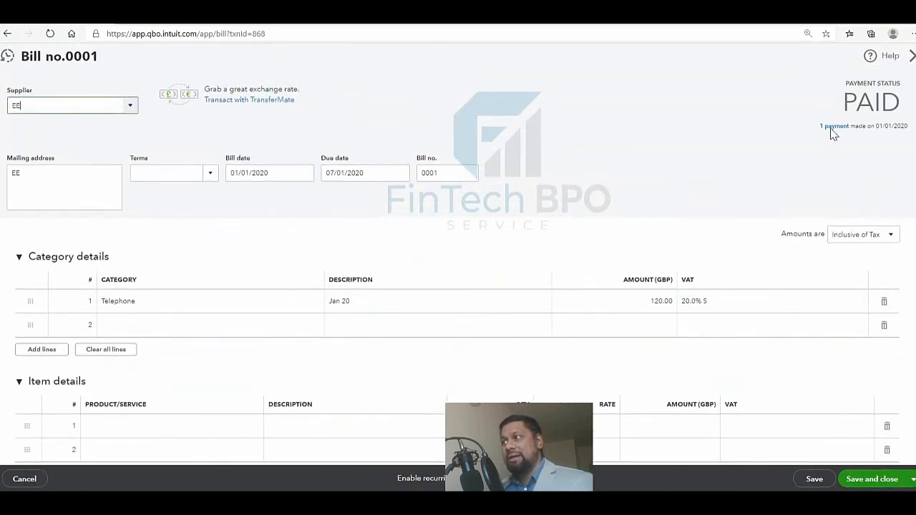
click(830, 126)
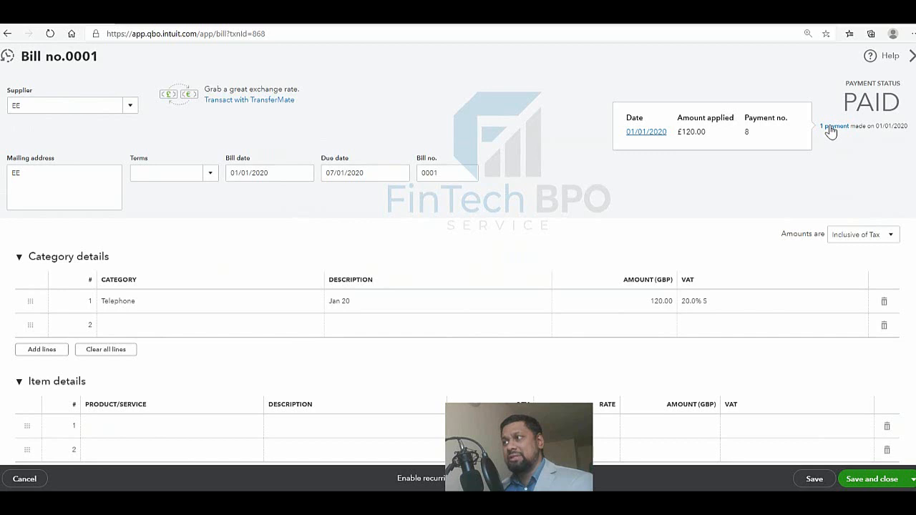
Step: Open the payment applied to bill 0001, set its payment date to 07/01/2020, and save and close it
click(648, 134)
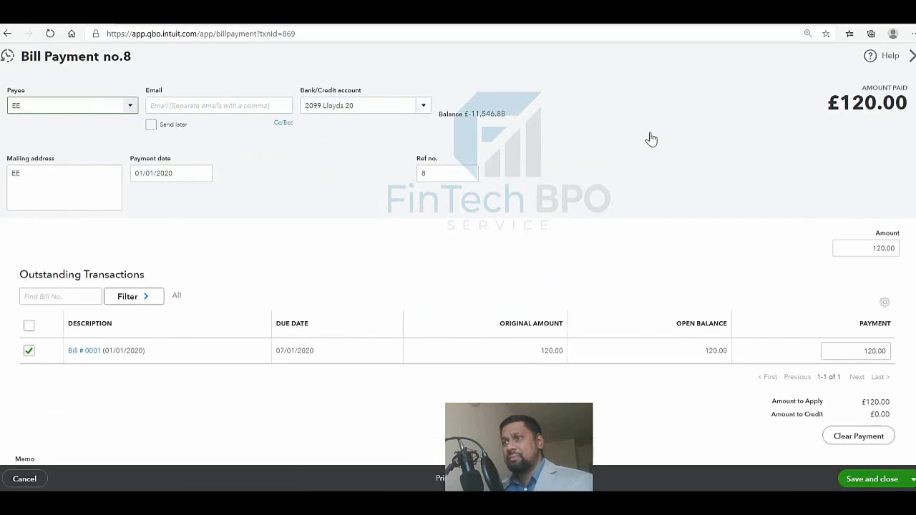
click(203, 173)
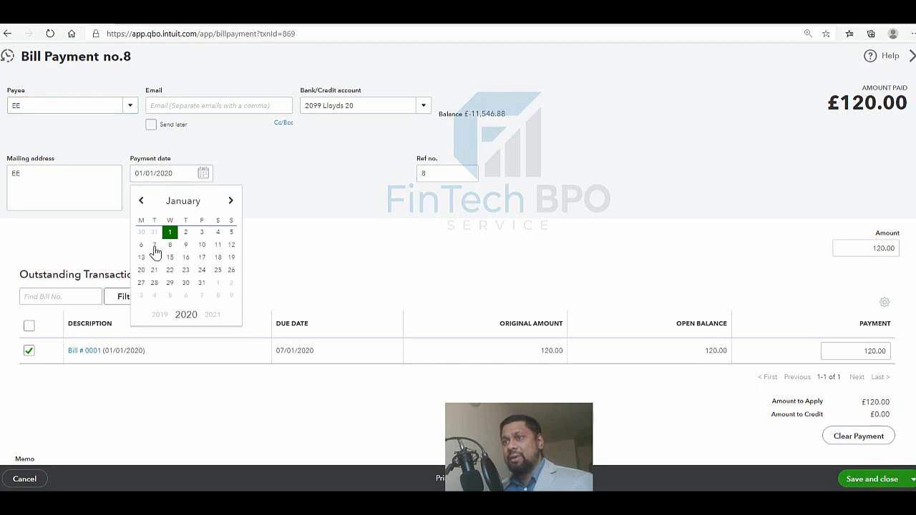
click(154, 244)
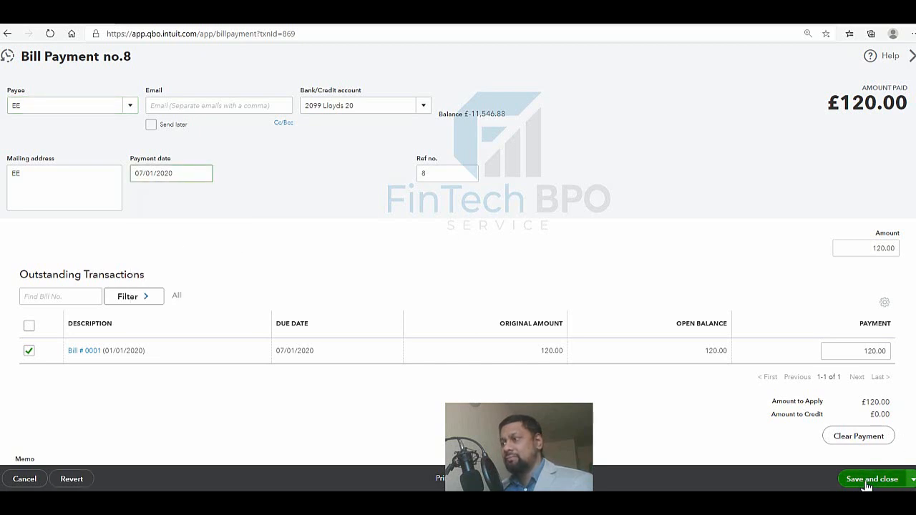
click(866, 483)
click(571, 299)
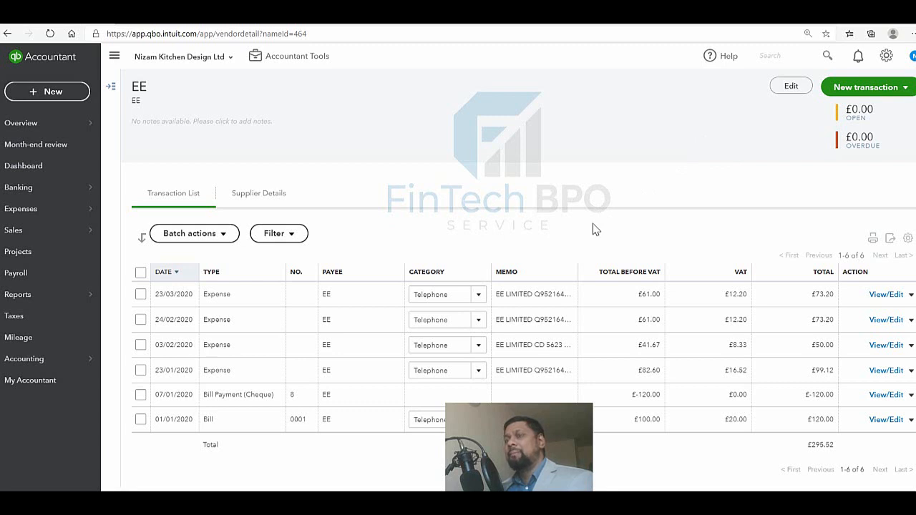
Step: Go to the suppliers list and open the Ryman supplier record
mouse_move(49, 215)
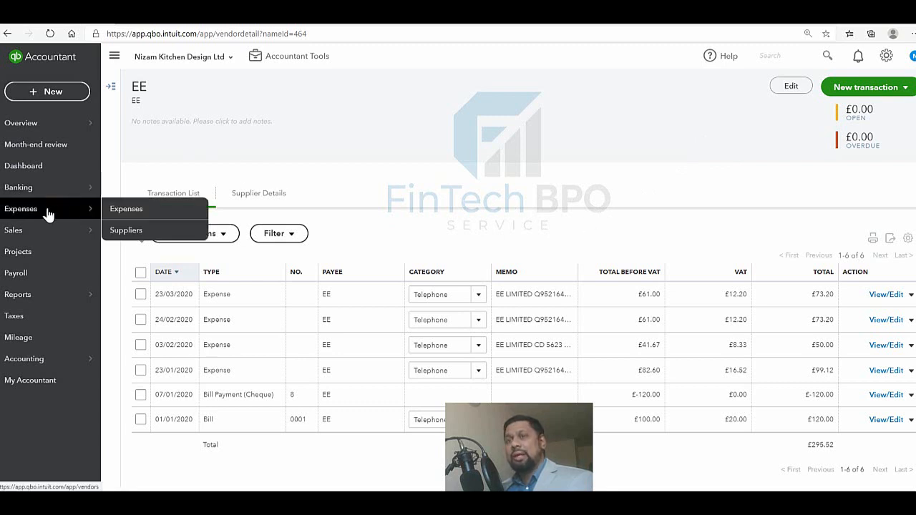
click(126, 229)
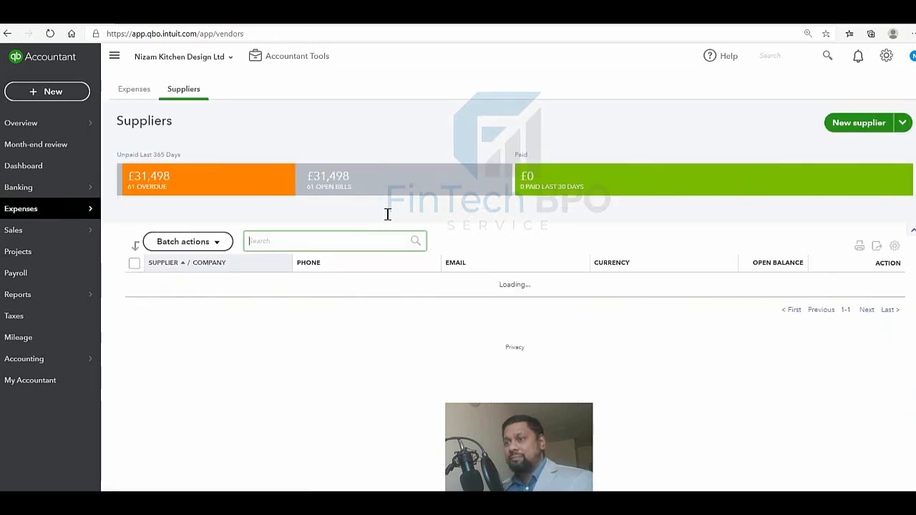
scroll(408, 239, down, 10)
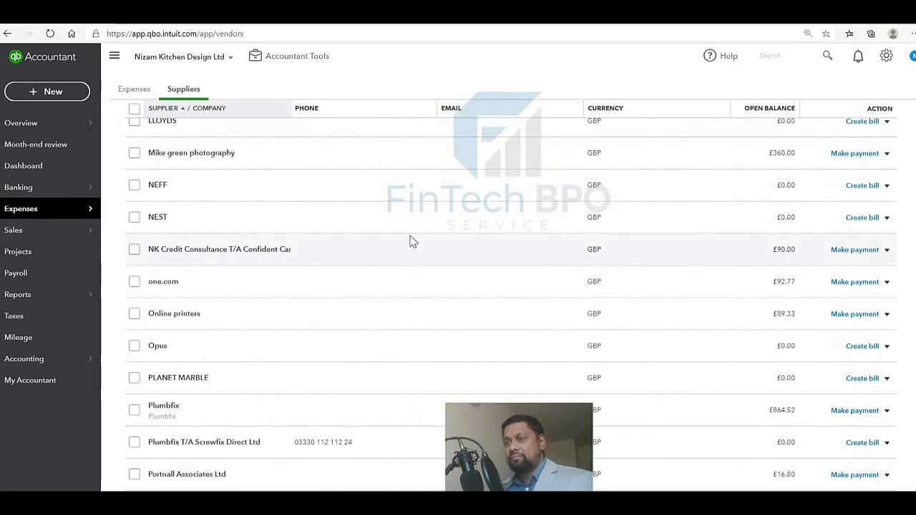
scroll(411, 242, down, 6)
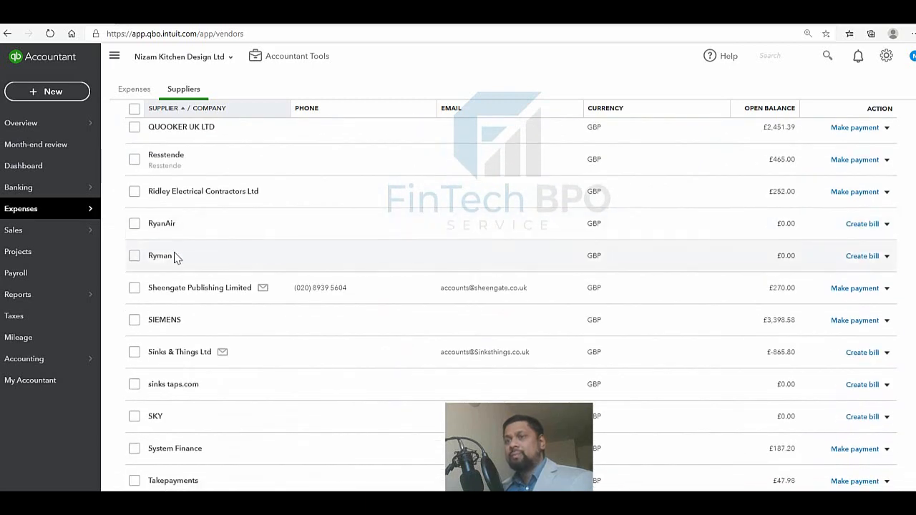
click(166, 257)
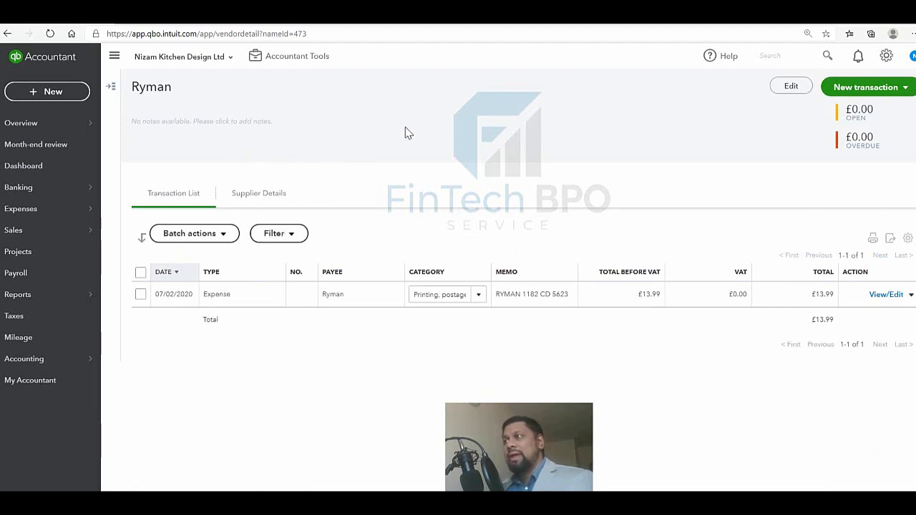
Step: Start a new expense for Ryman with 2099 Lloyds 20 as the payment account
click(883, 96)
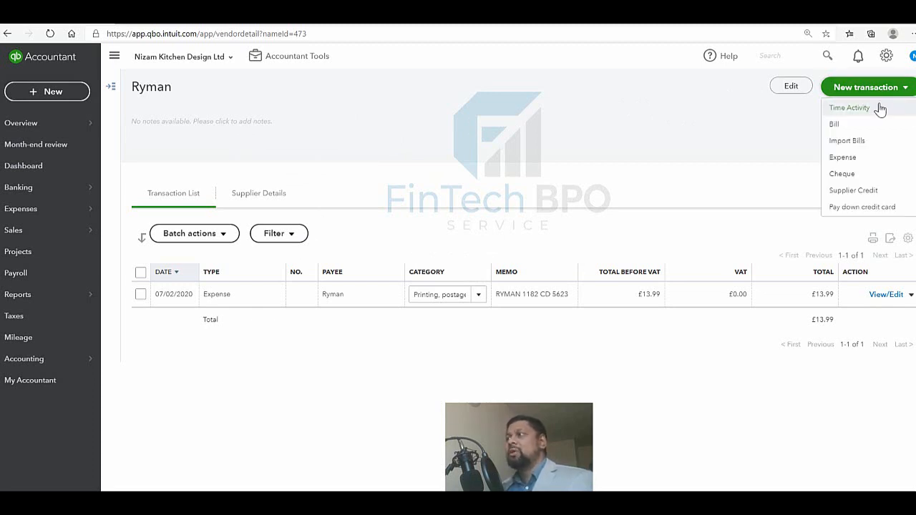
click(858, 162)
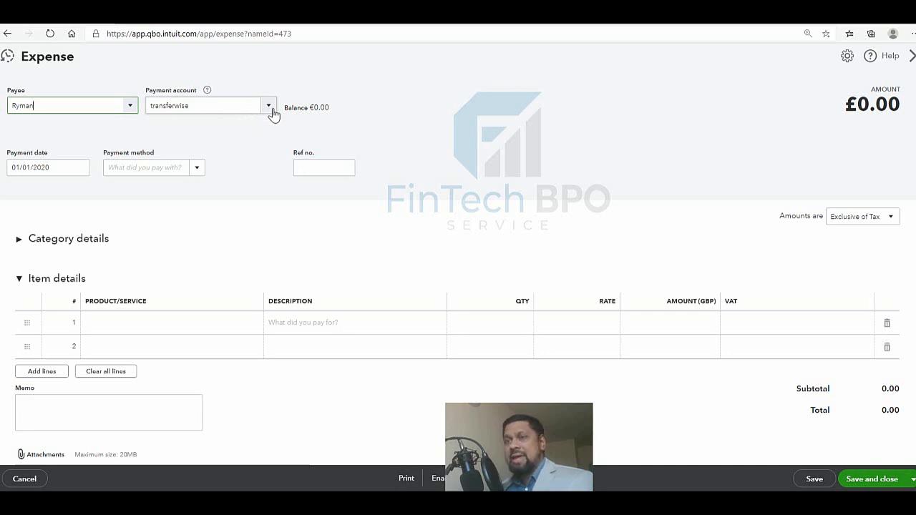
click(269, 108)
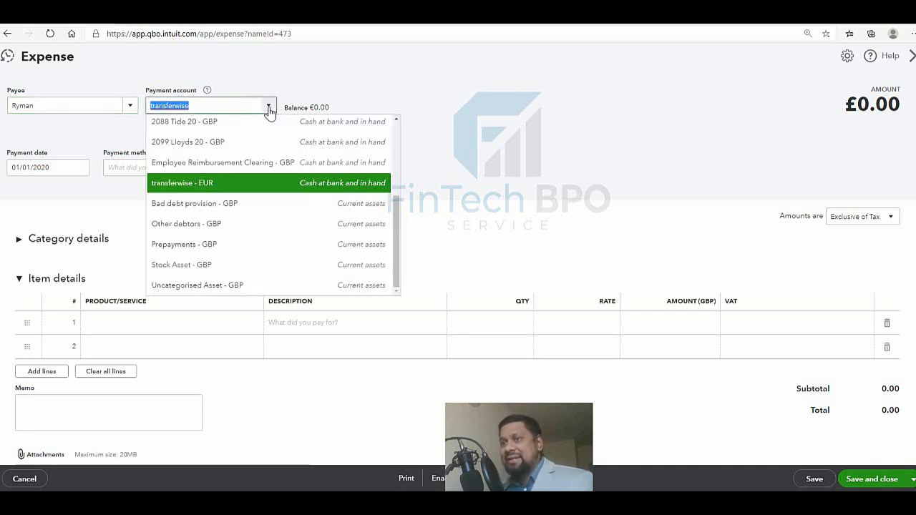
click(206, 145)
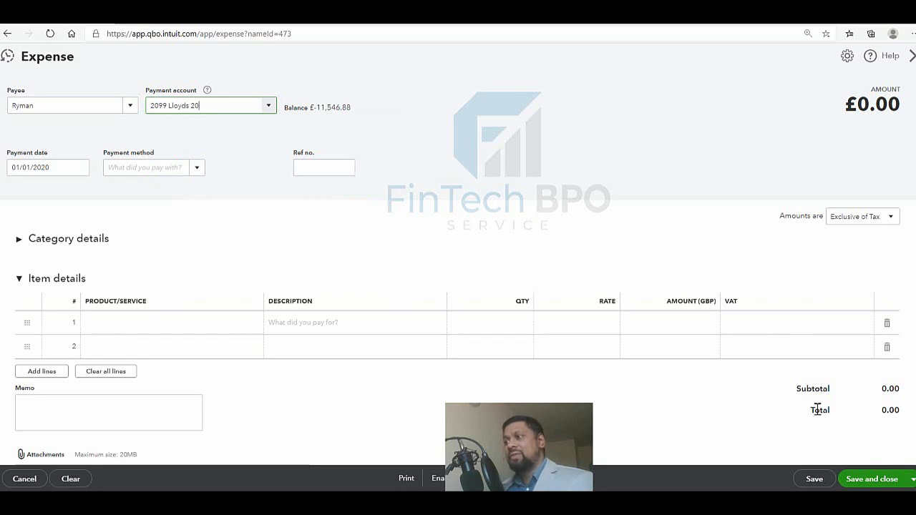
Step: Set the expense's amounts to Inclusive of Tax and assign Printing, postage and stationery as the first line's category
click(172, 324)
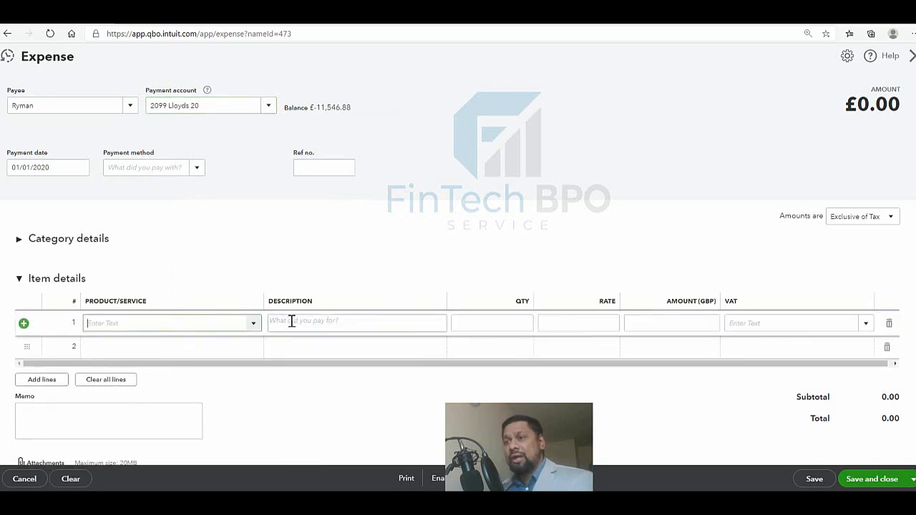
click(48, 240)
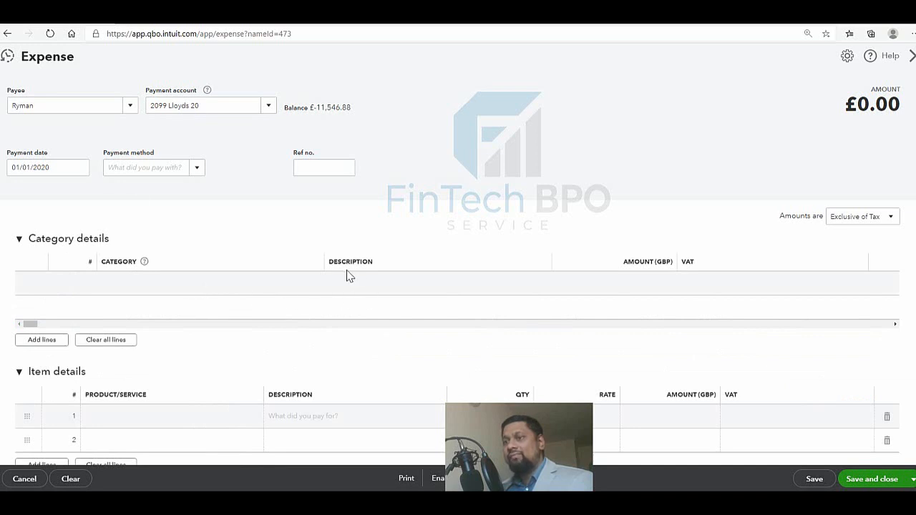
click(141, 282)
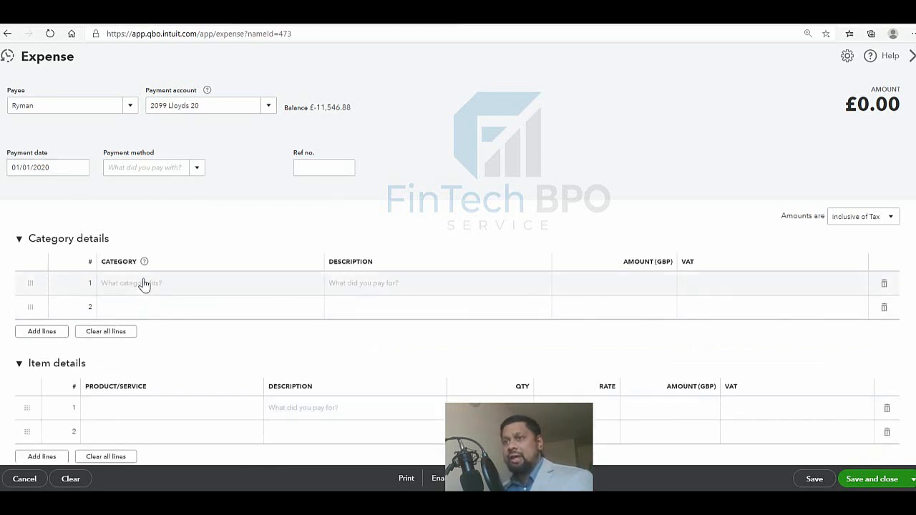
text(Sta)
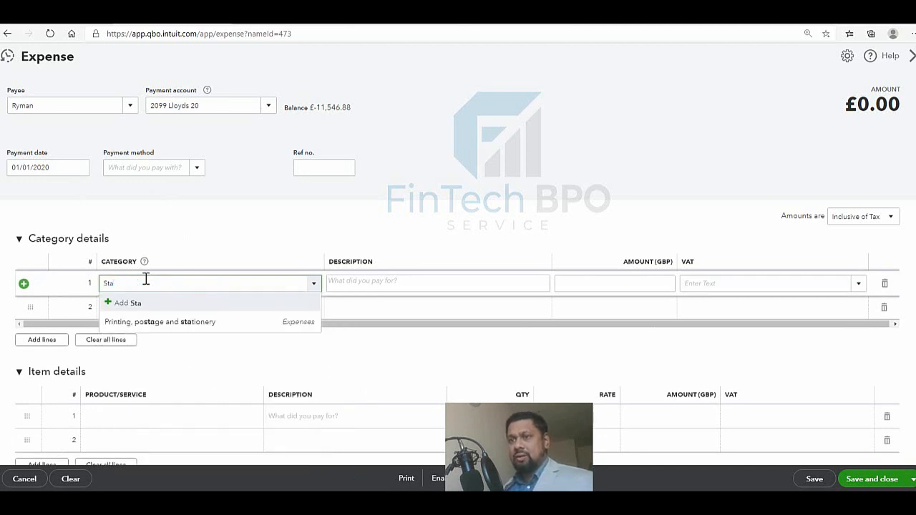
click(190, 323)
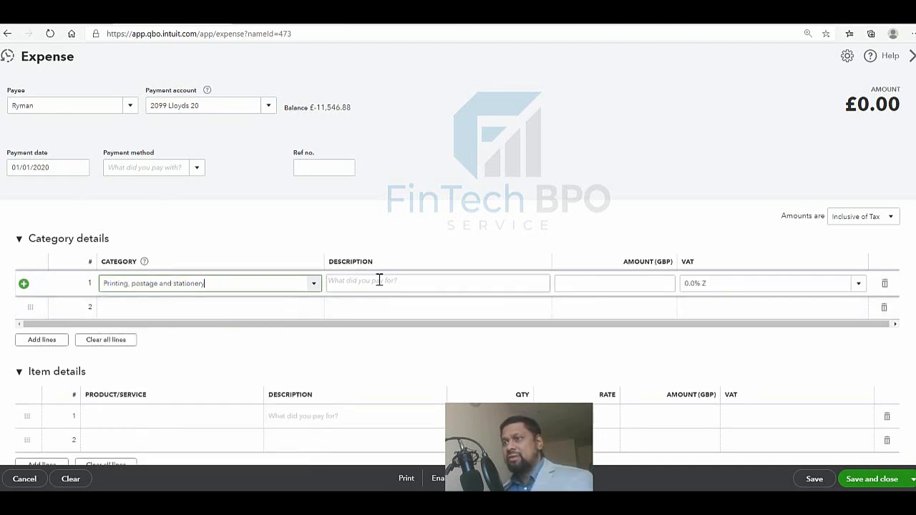
Step: Enter 100 GBP as the amount of the Printing, postage and stationery line
click(389, 279)
click(608, 280)
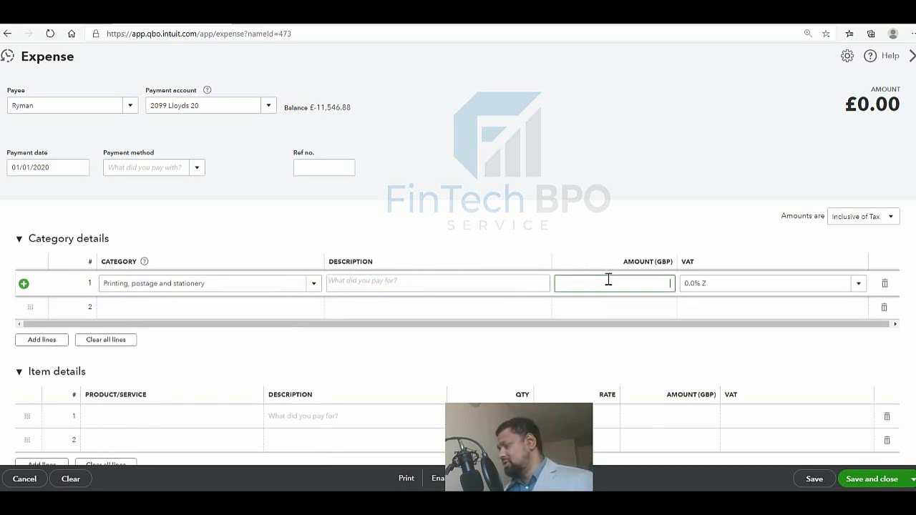
text(1)
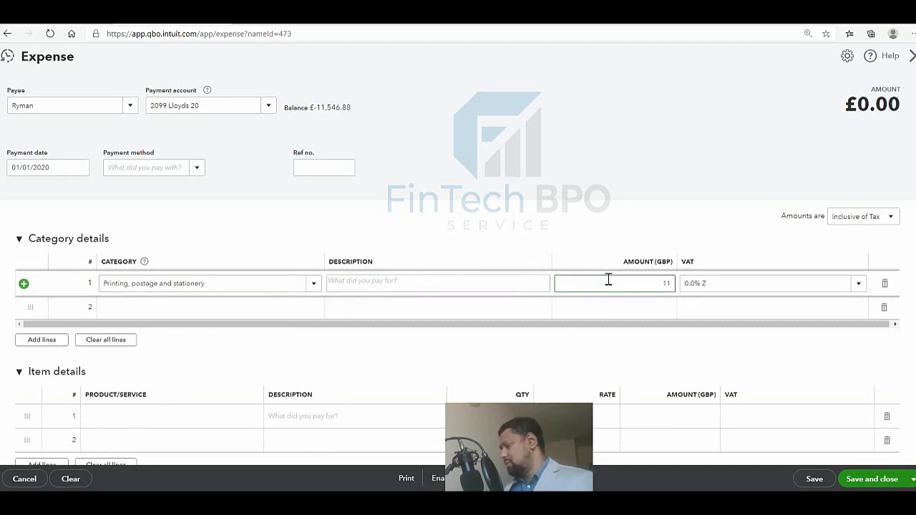
text(000)
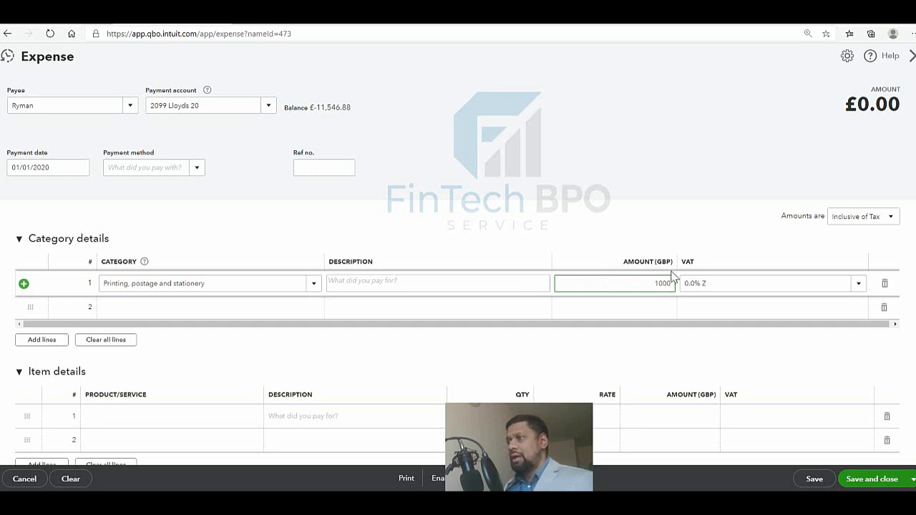
key(BackSpace)
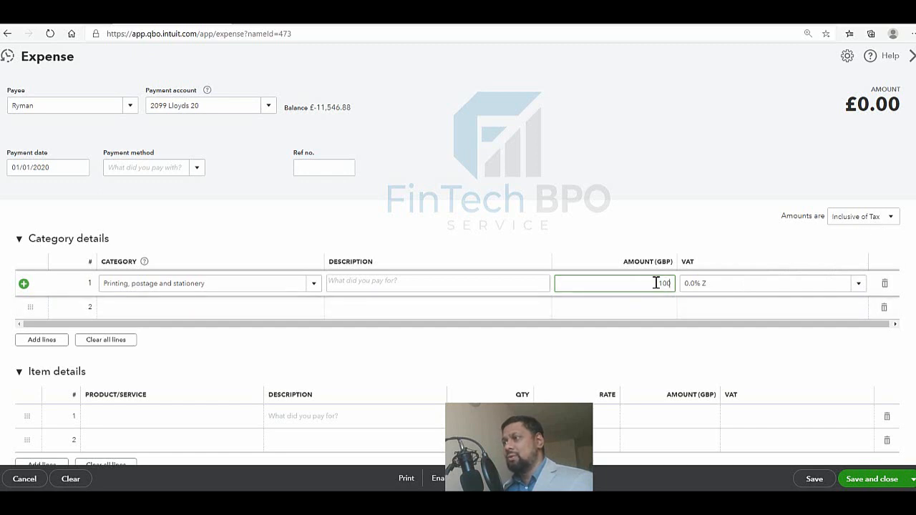
drag(659, 283, 674, 281)
click(768, 241)
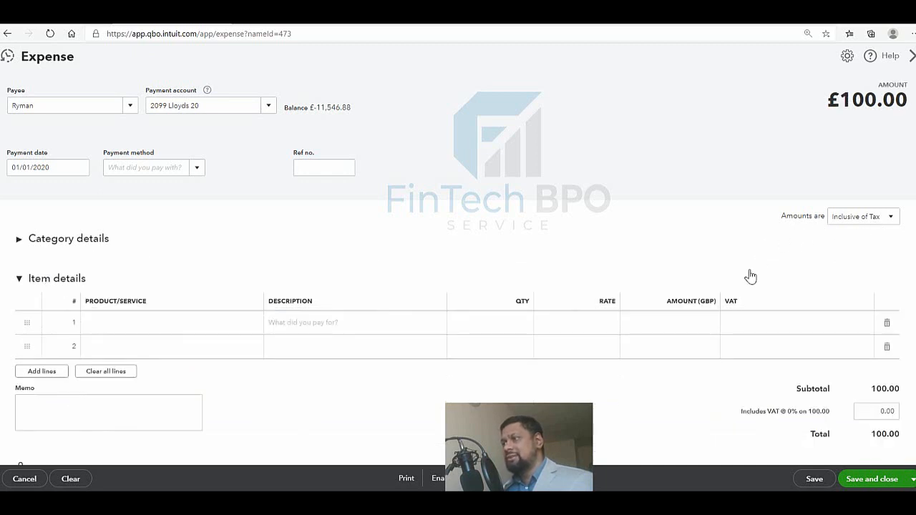
click(39, 238)
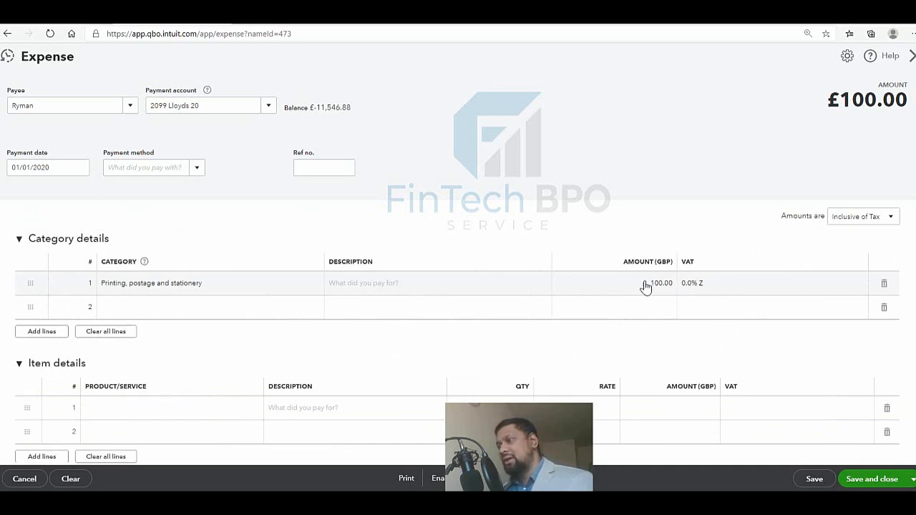
Step: Set the stationery line's VAT to 20.0% S and review the expense's VAT breakdown and total
click(763, 284)
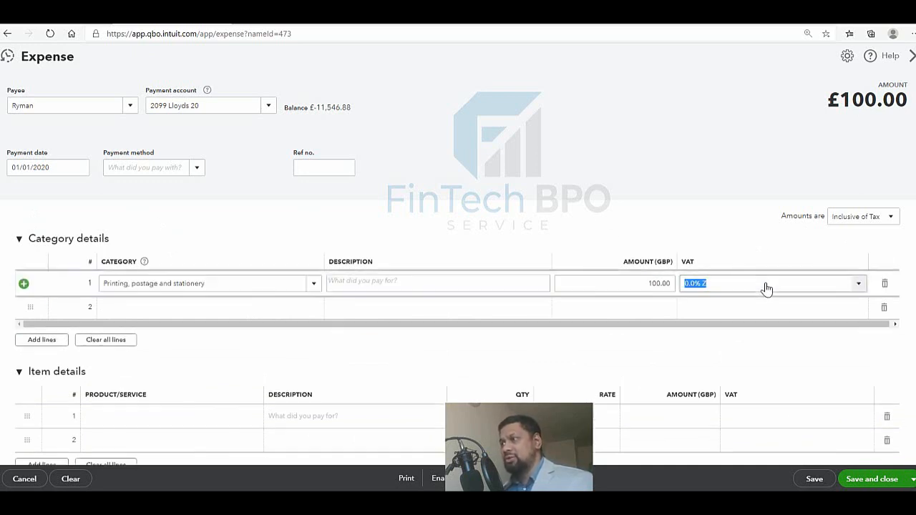
click(856, 286)
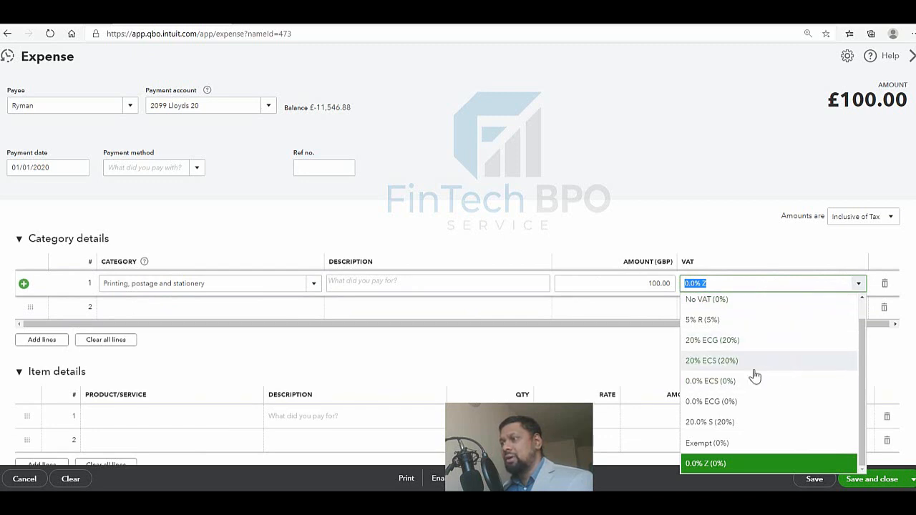
click(727, 430)
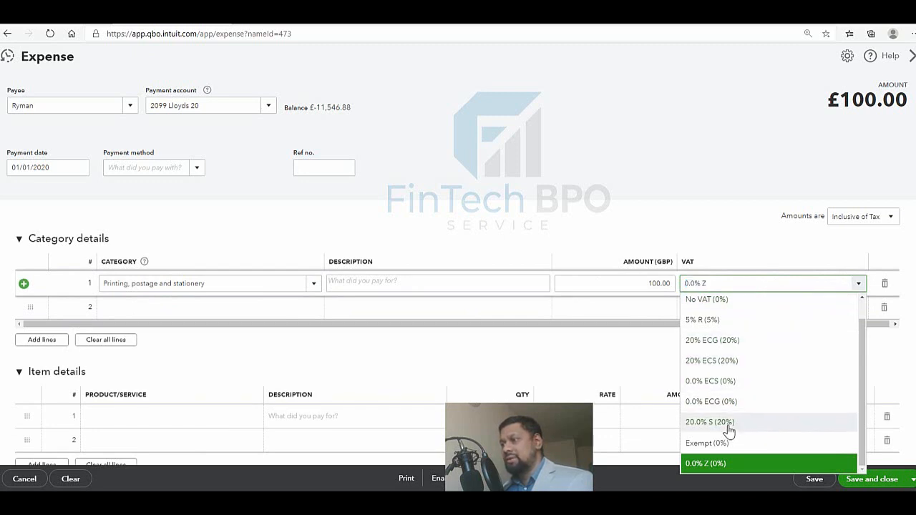
click(661, 351)
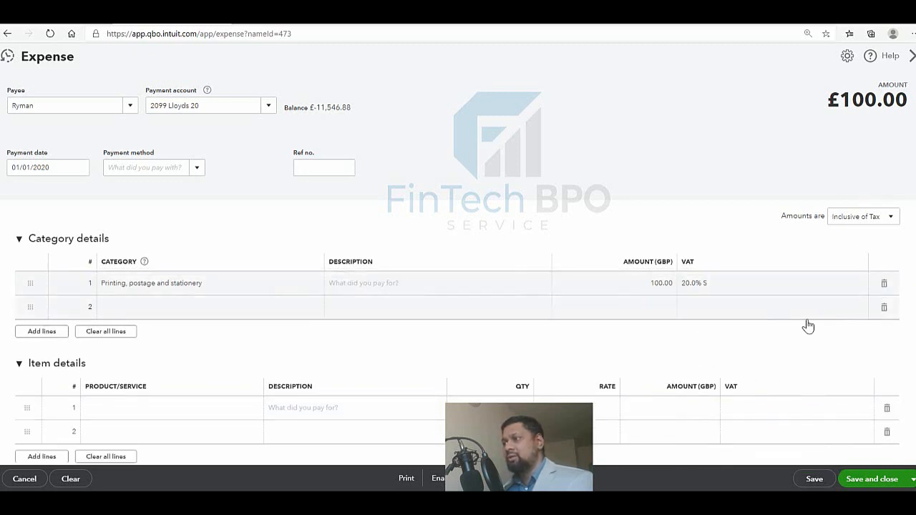
scroll(807, 364, down, 2)
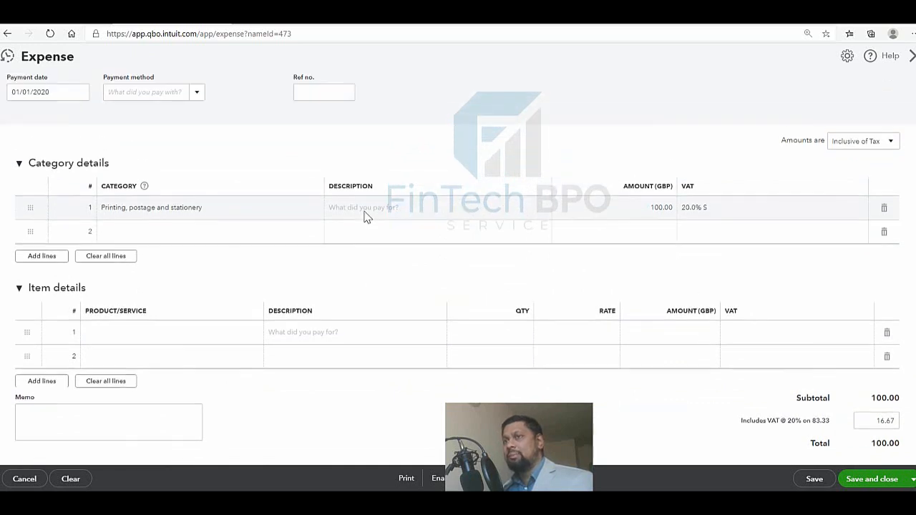
scroll(367, 215, up, 1)
scroll(366, 213, up, 1)
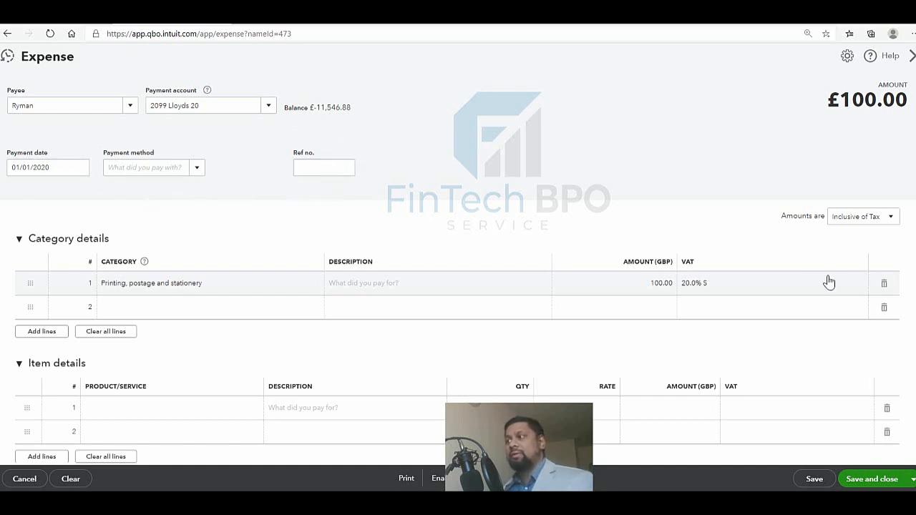
scroll(859, 316, down, 1)
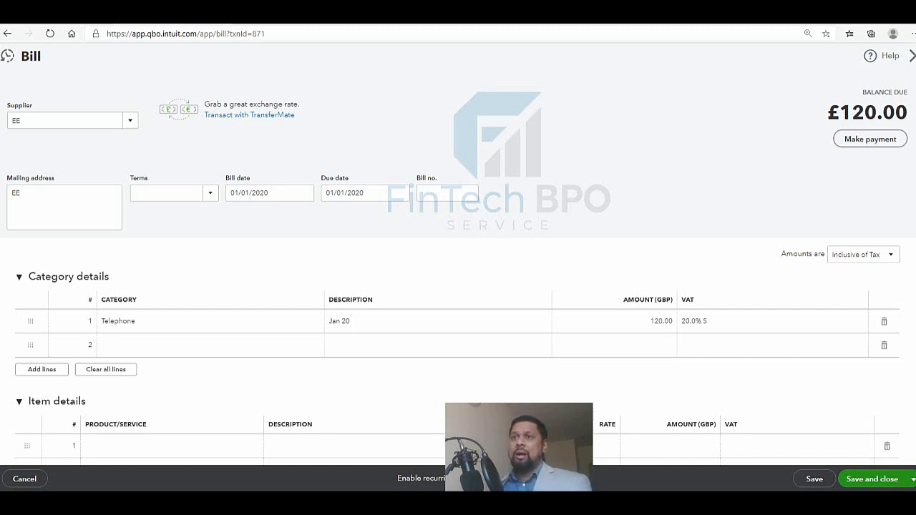
Step: Close the EE bill, view a blank supplier credit form for EE, and close it without entering anything
click(911, 57)
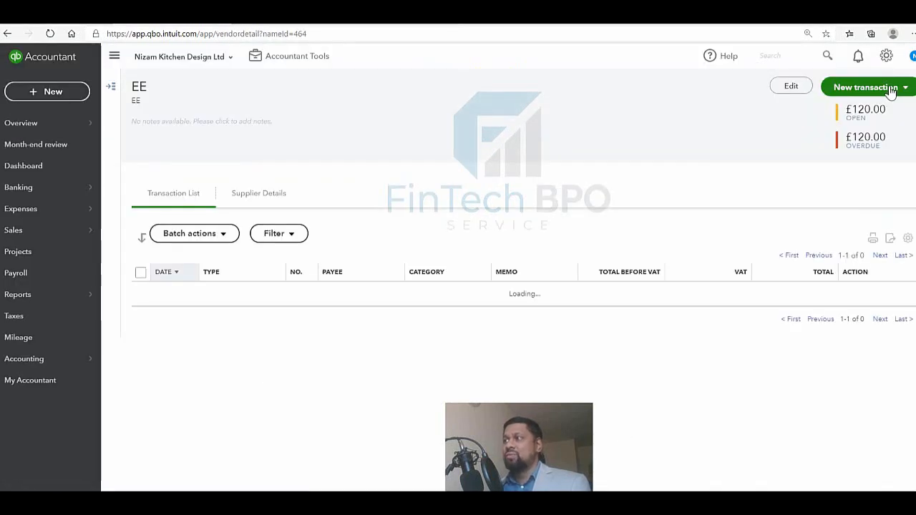
click(887, 89)
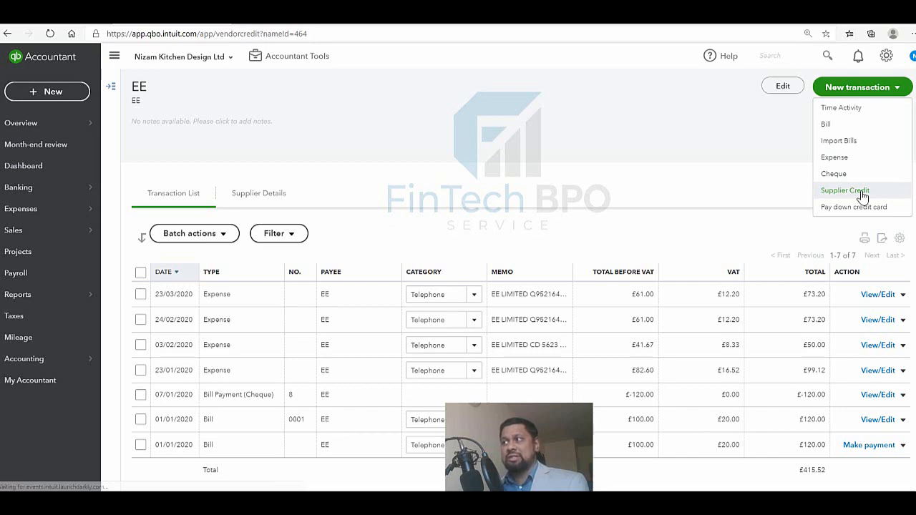
click(852, 191)
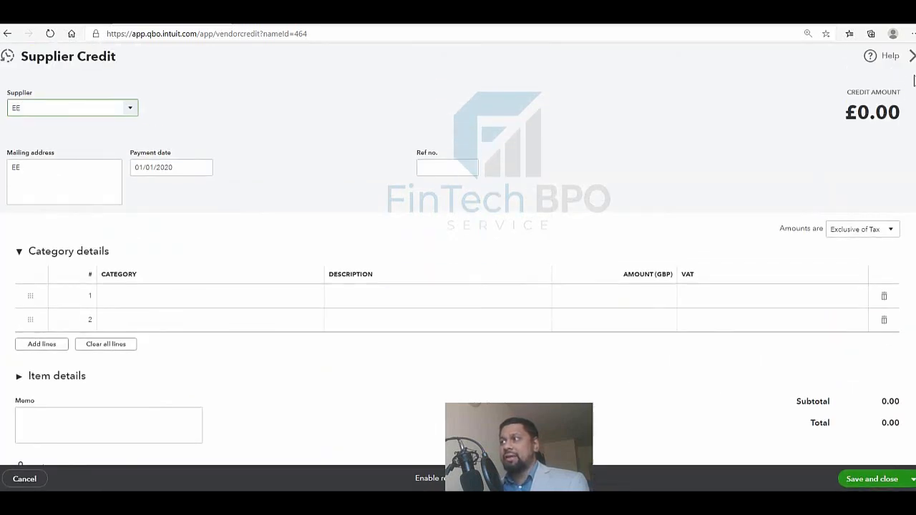
click(908, 57)
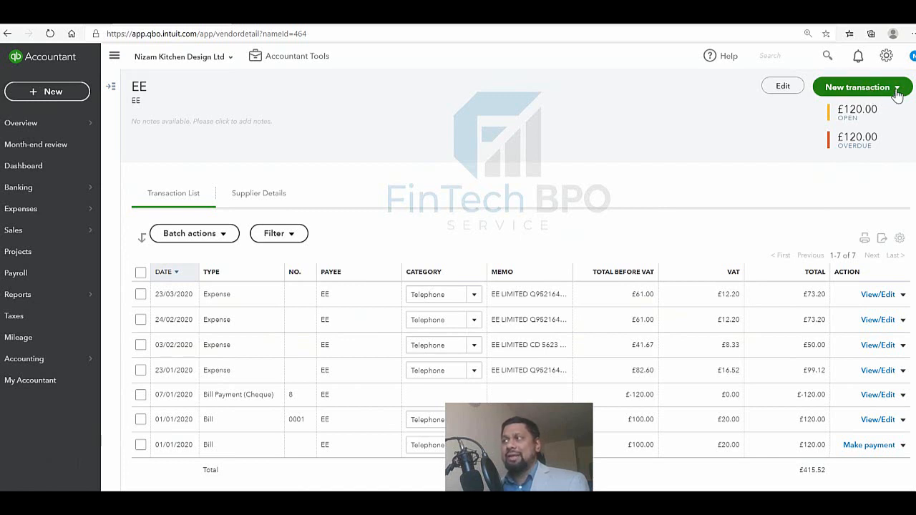
Step: Start a supplier credit for EE with a Telephone category line described as "Credit For Feb20 Bill"
click(895, 92)
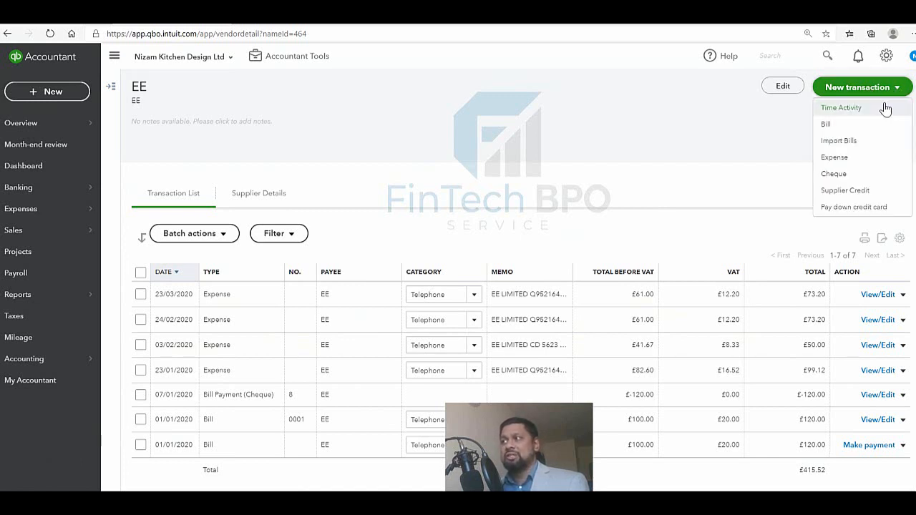
click(848, 194)
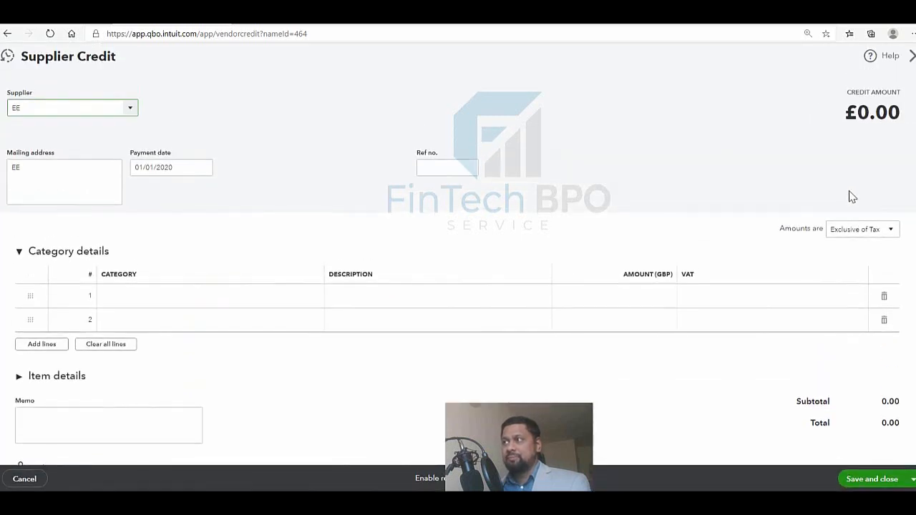
click(158, 298)
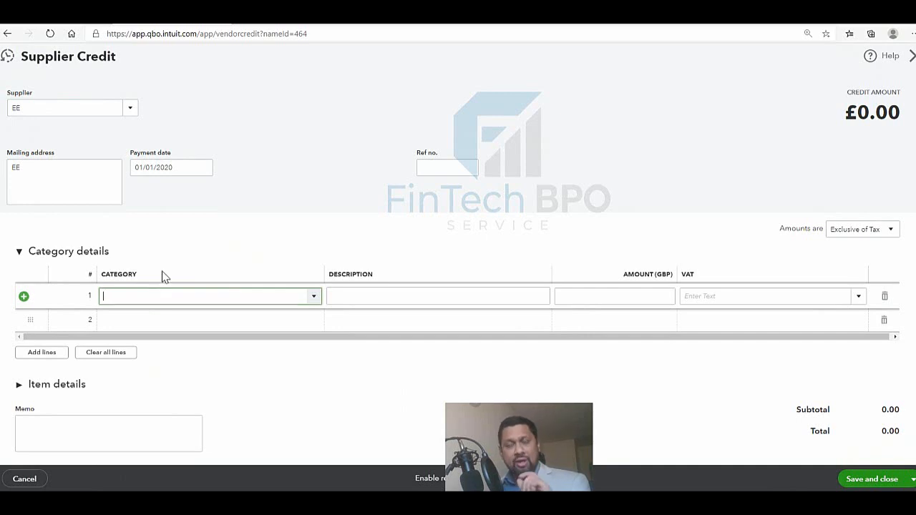
text(Te)
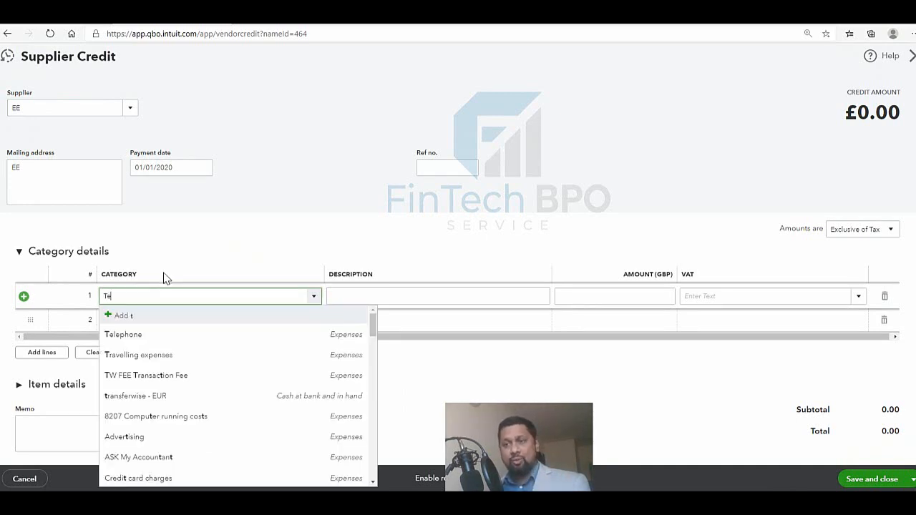
click(153, 336)
click(437, 296)
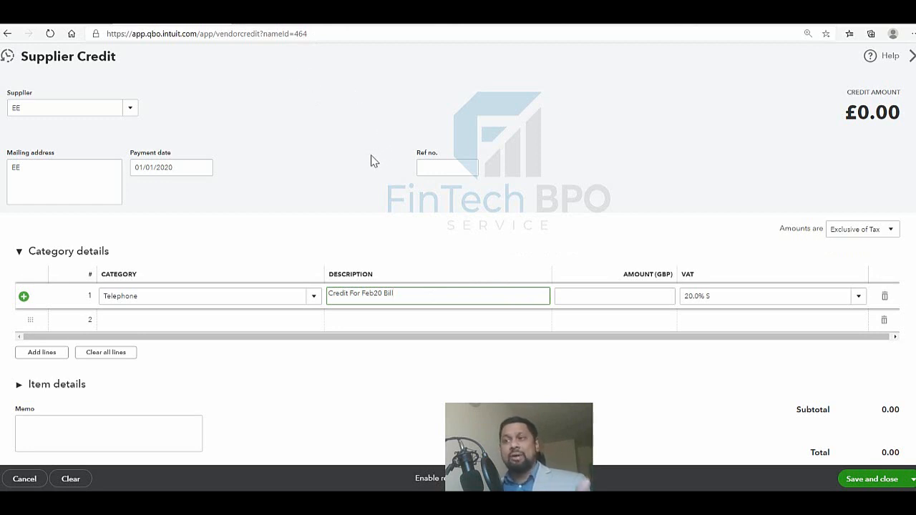
Step: Enter 50 GBP as the Telephone line's amount and switch the credit's amounts to Inclusive of Tax
click(625, 293)
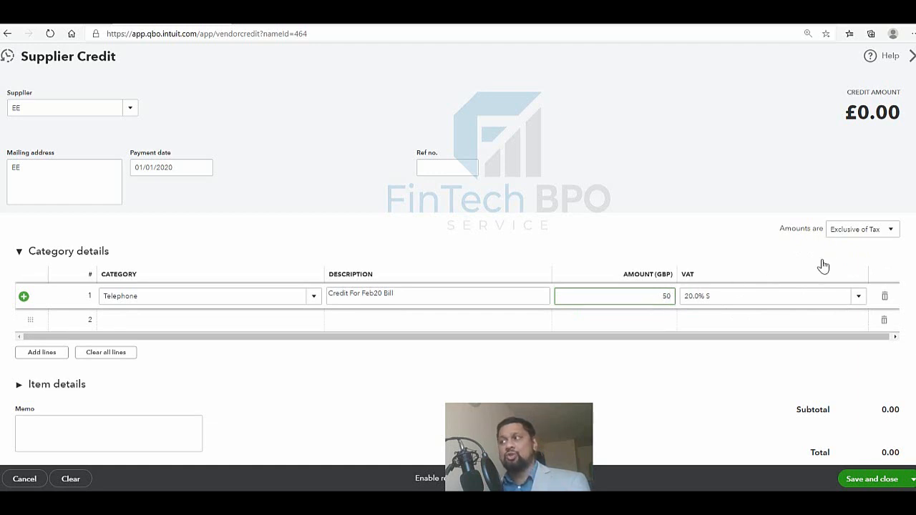
click(838, 230)
click(846, 266)
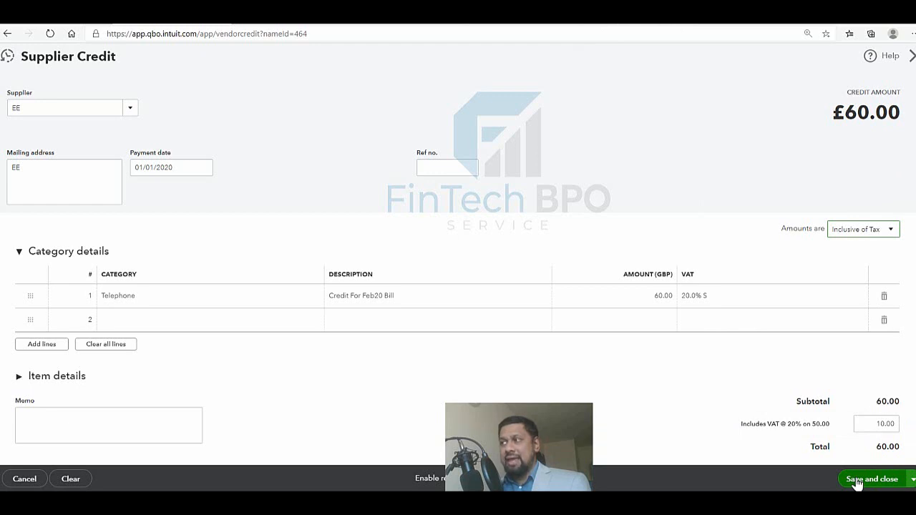
Step: Set the Telephone line's tax-inclusive amount to 50 GBP, and save and close the supplier credit
click(644, 296)
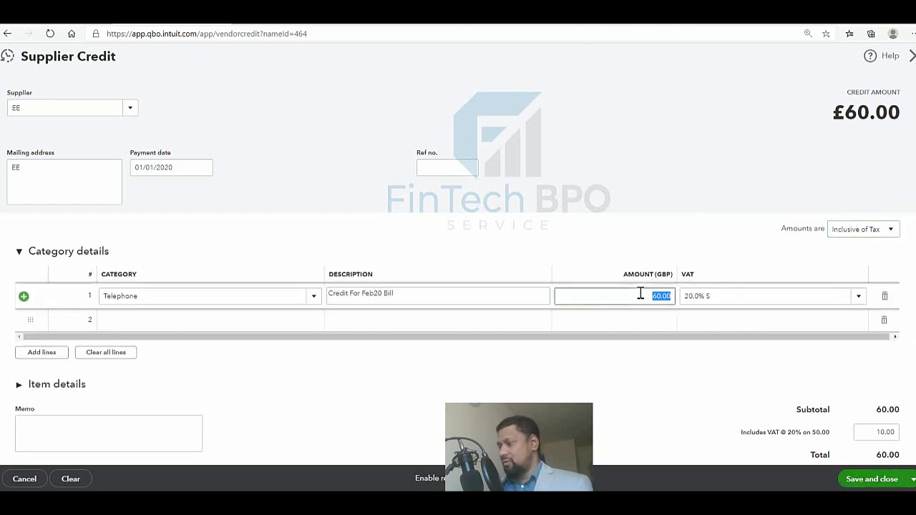
text(50)
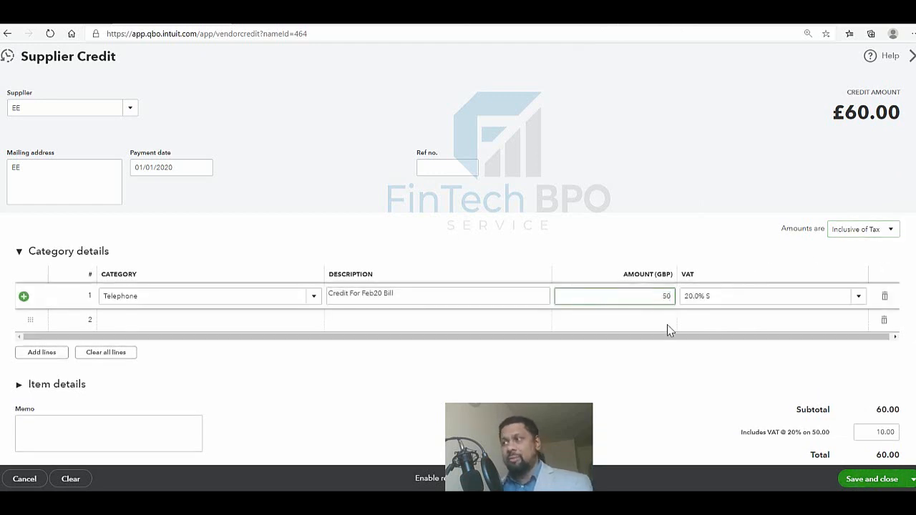
click(672, 370)
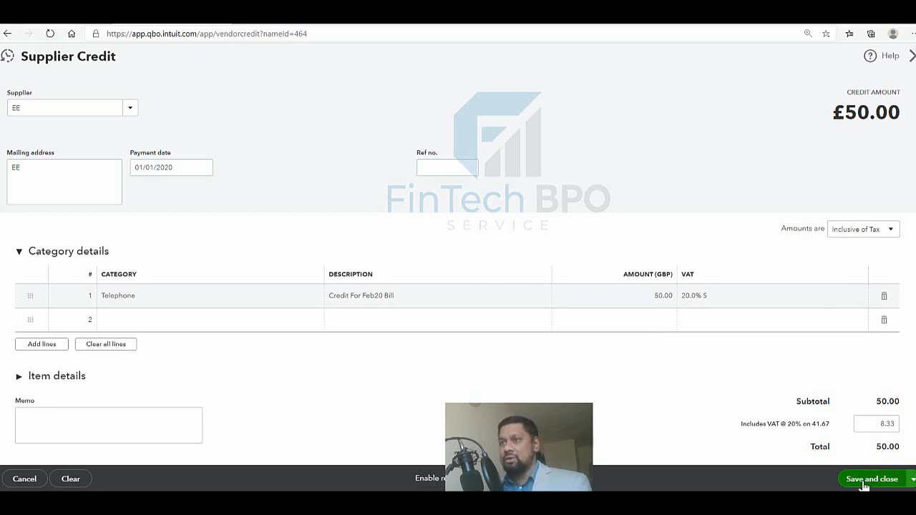
click(865, 479)
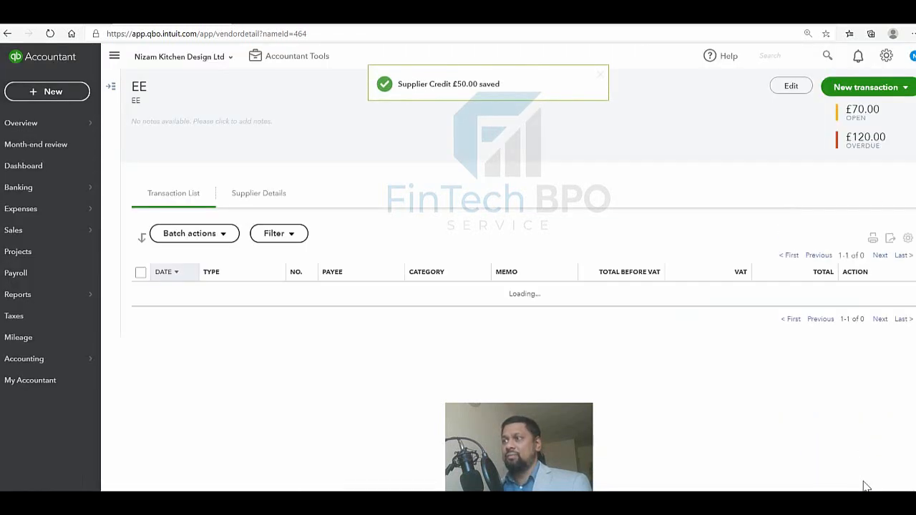
Step: Review EE's open and overdue balances against the bills and supplier credit in its transaction list
scroll(807, 186, down, 1)
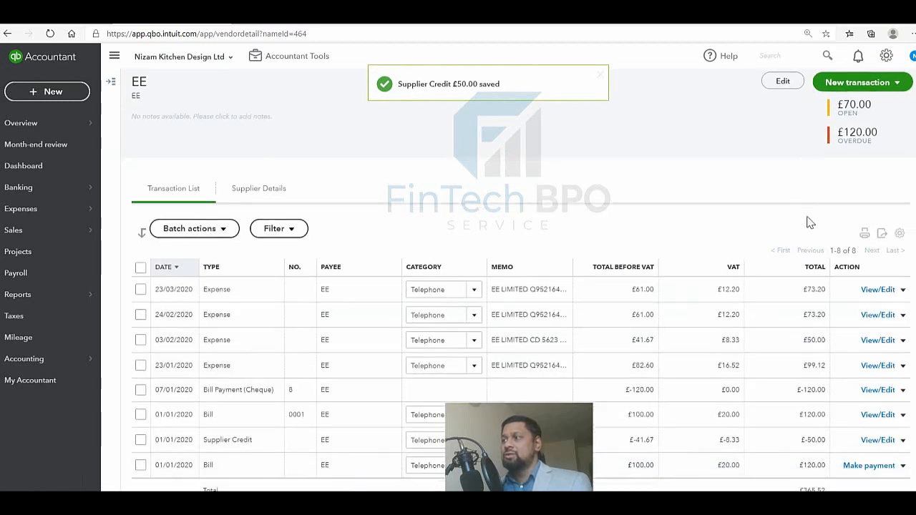
scroll(823, 158, up, 1)
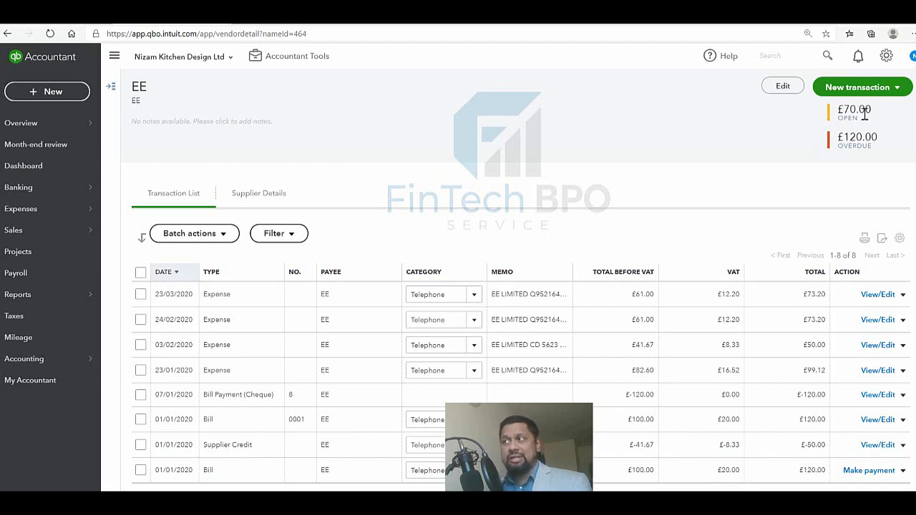
scroll(855, 160, down, 1)
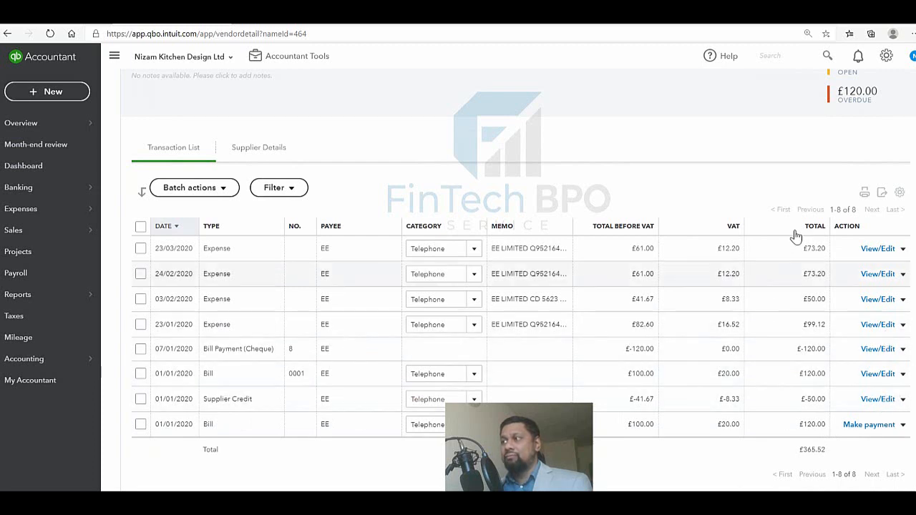
scroll(805, 214, up, 1)
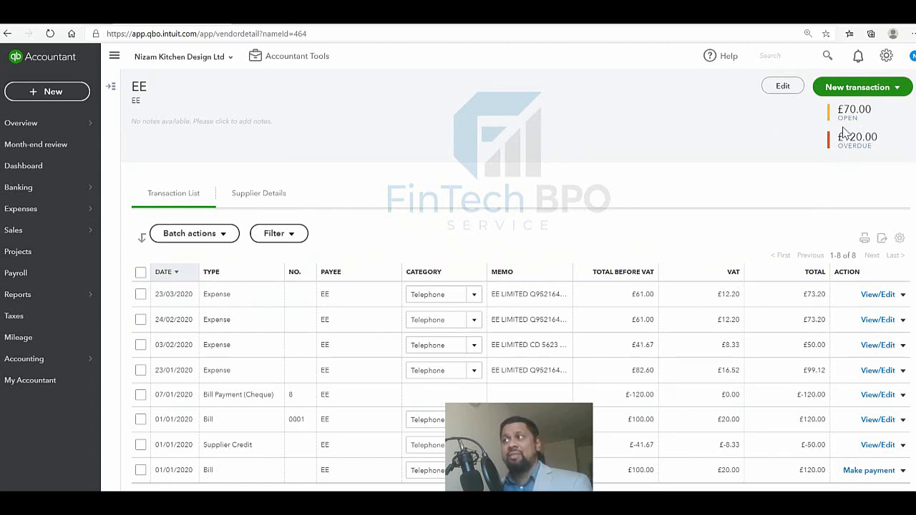
scroll(823, 166, down, 1)
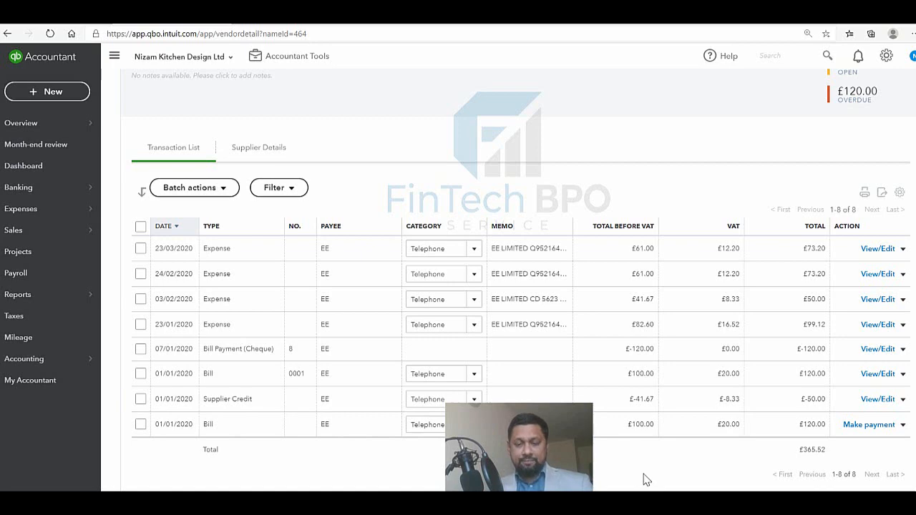
key(ctrl+plus)
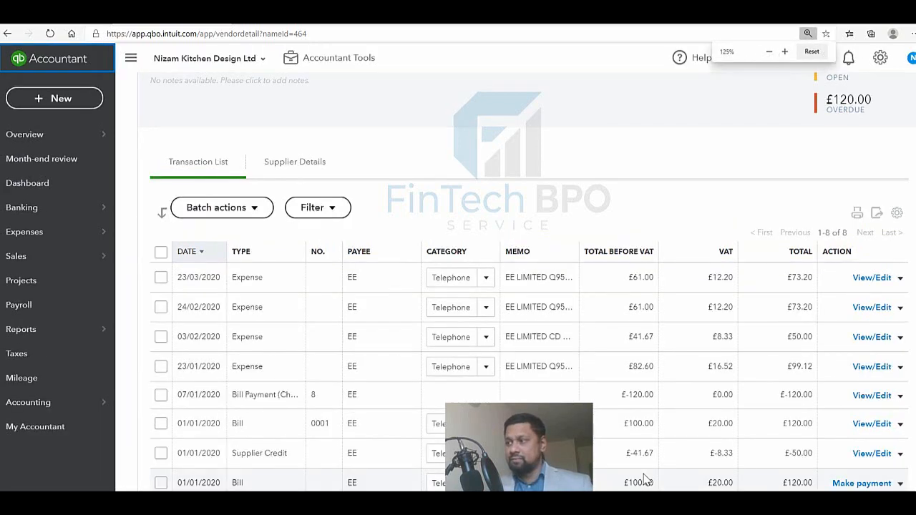
scroll(634, 278, down, 2)
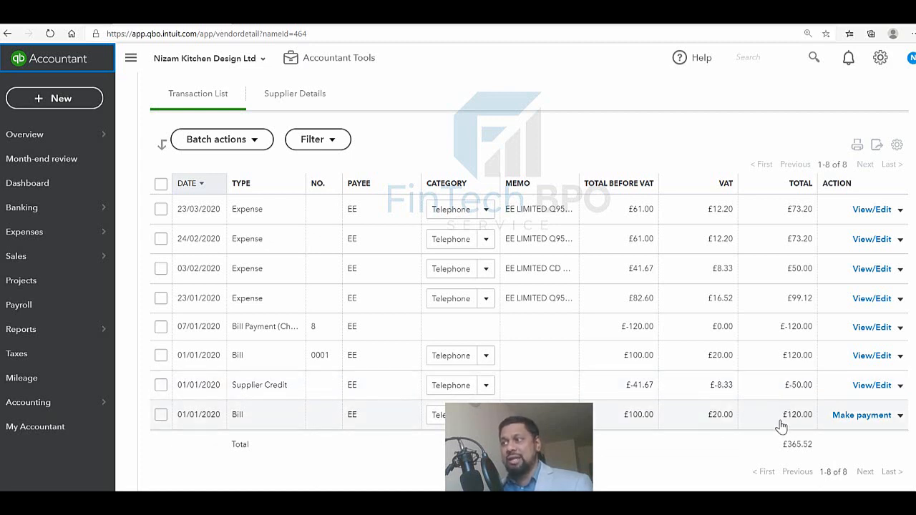
Step: Open a payment for EE's unpaid 01/01/2020 bill and review the outstanding bill and supplier credit it includes
click(847, 417)
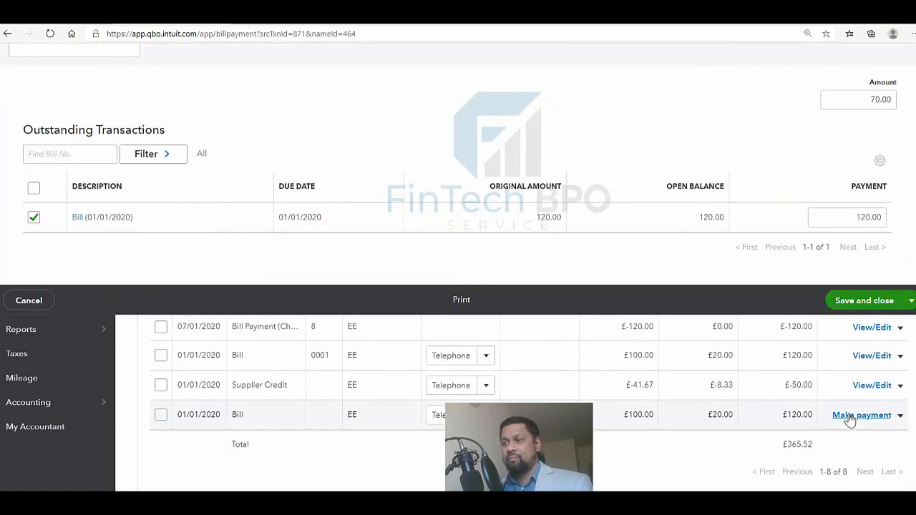
scroll(284, 196, down, 1)
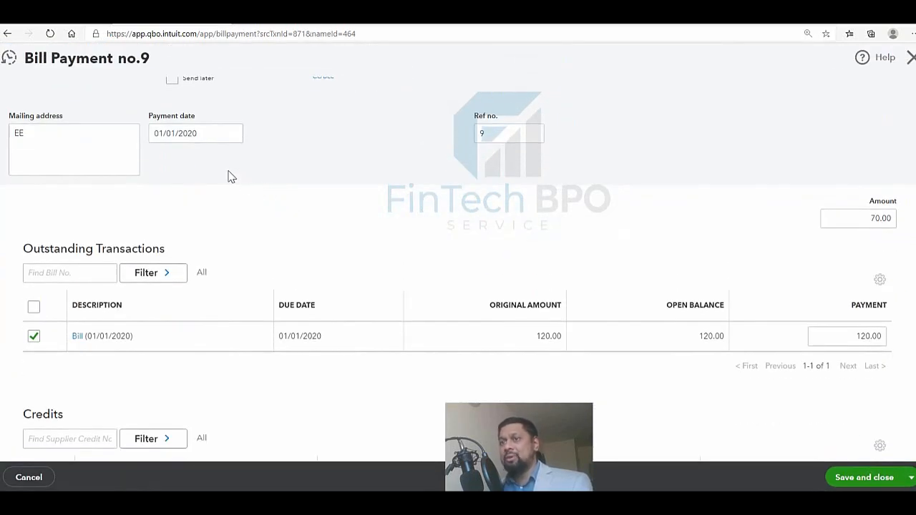
scroll(228, 182, down, 3)
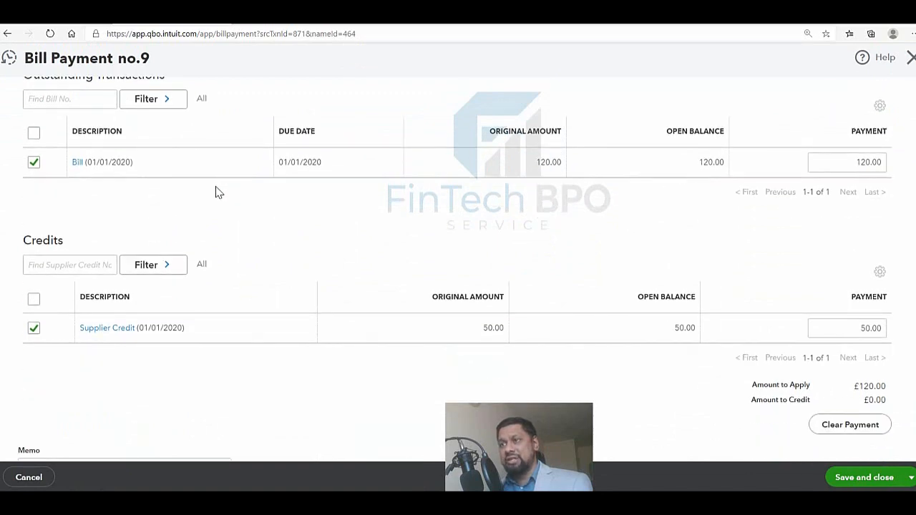
scroll(192, 264, up, 3)
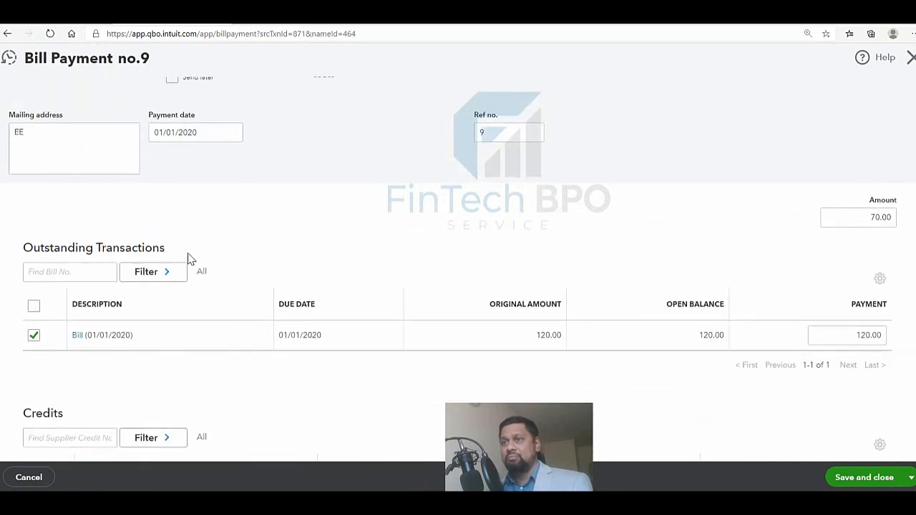
scroll(198, 204, down, 2)
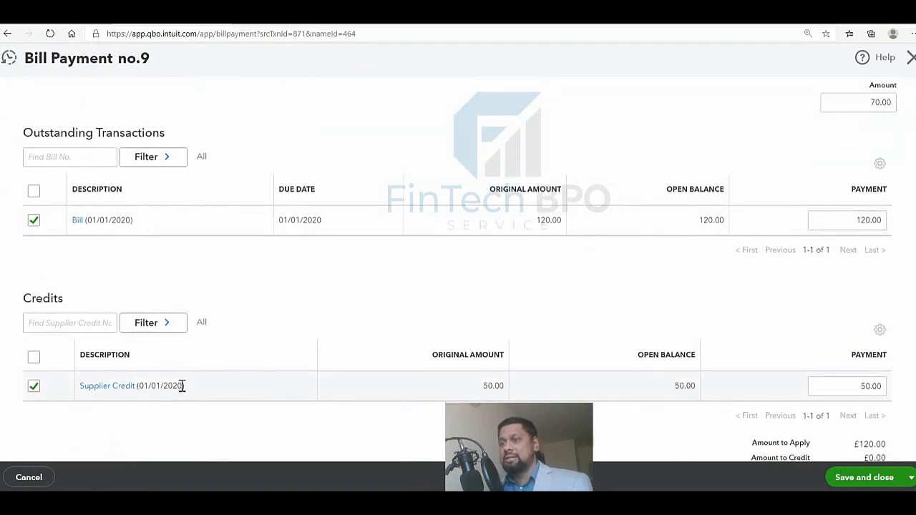
scroll(231, 311, up, 3)
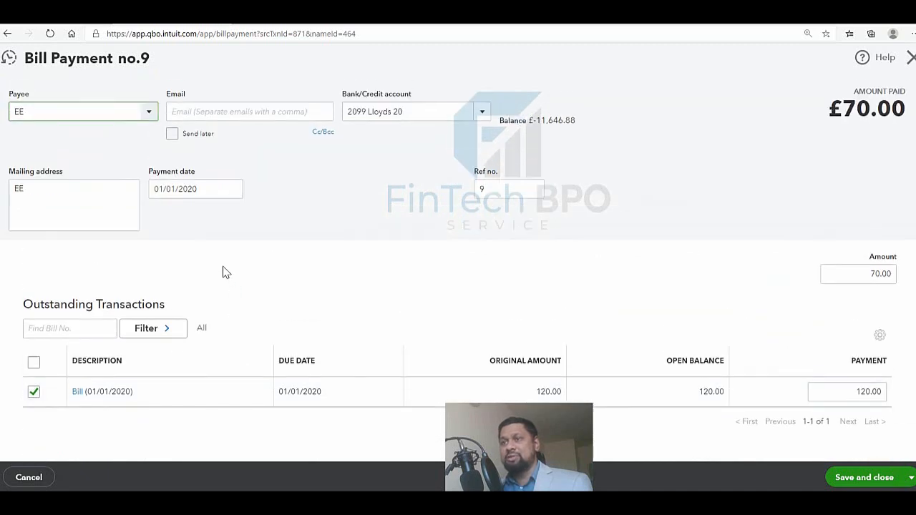
Step: Set the bill payment's date to 07/01/2020 and select 2099 Lloyds 20 as its bank account
click(231, 190)
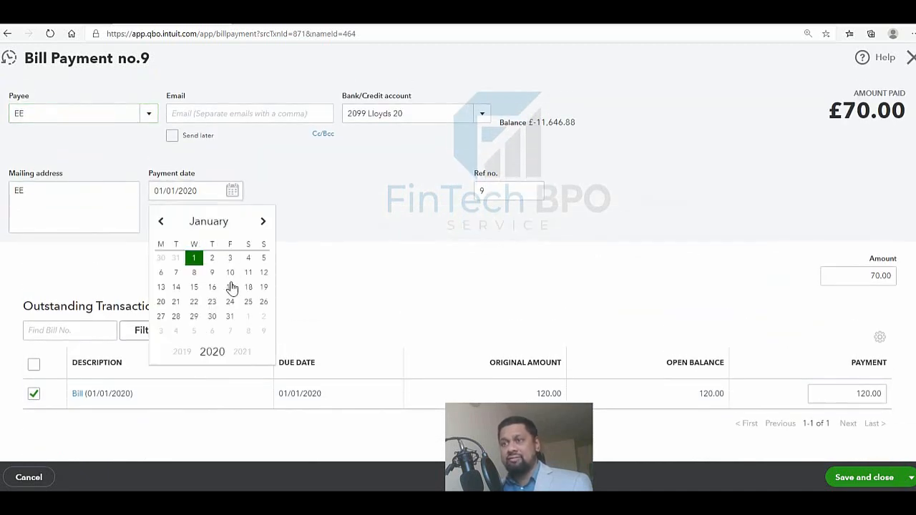
click(176, 273)
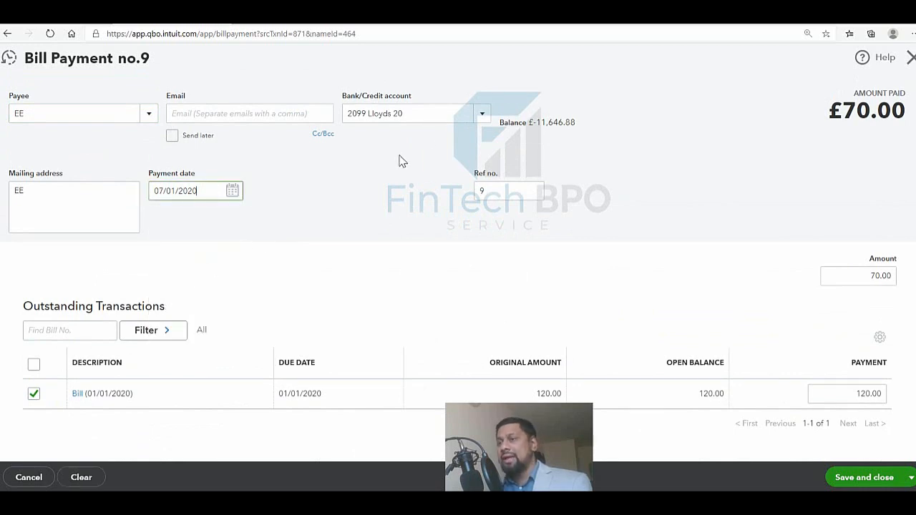
scroll(415, 139, down, 1)
scroll(432, 120, up, 1)
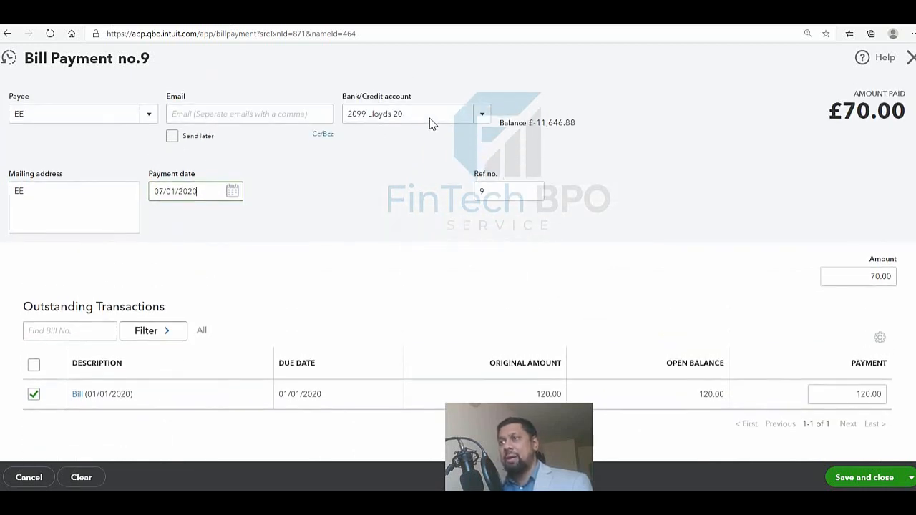
click(479, 118)
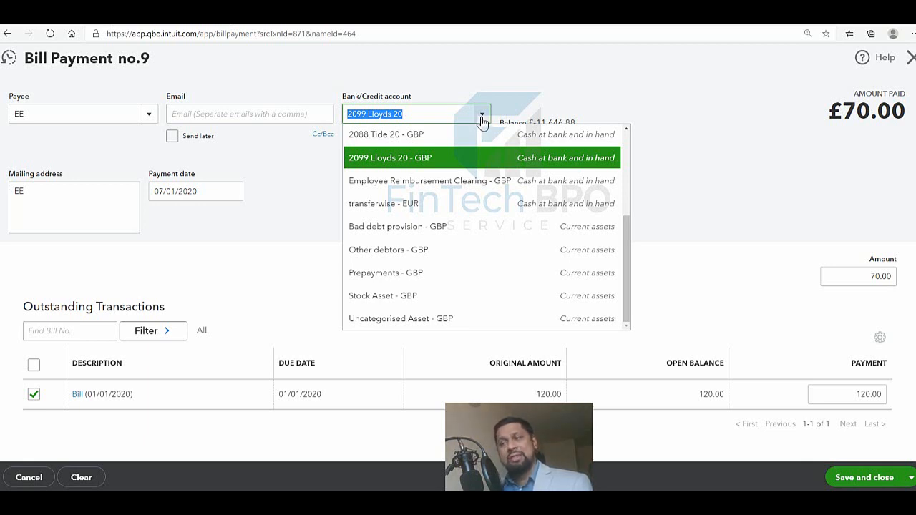
click(426, 163)
Step: Try 70 as the payment against the outstanding EE bill, and replace it with 50
scroll(521, 184, down, 1)
scroll(520, 185, down, 2)
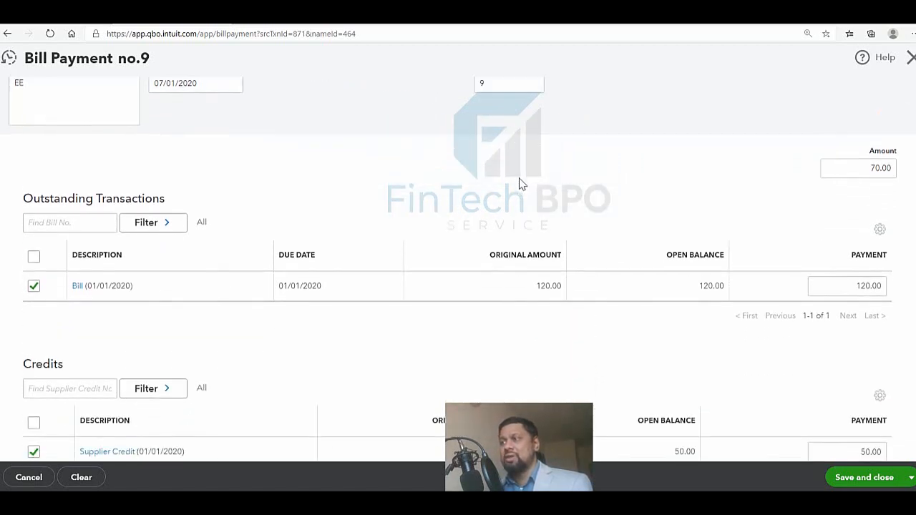
scroll(133, 161, down, 3)
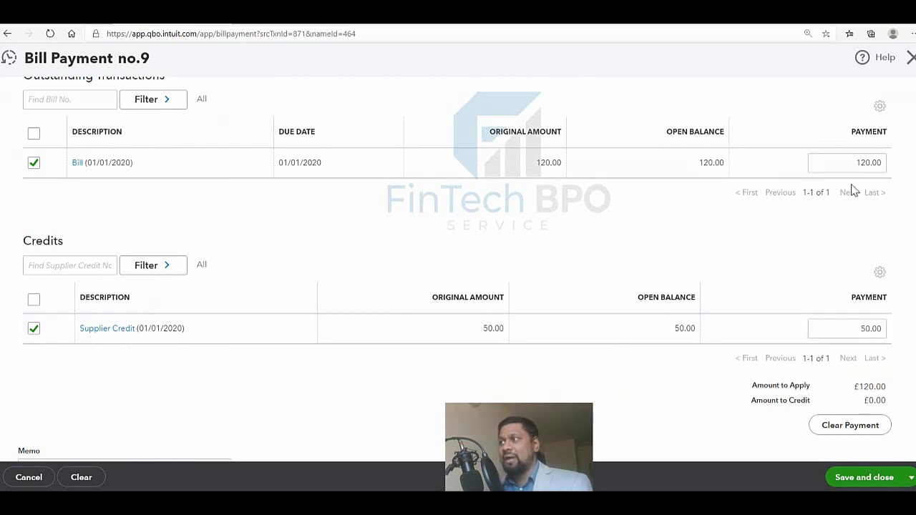
scroll(850, 188, up, 1)
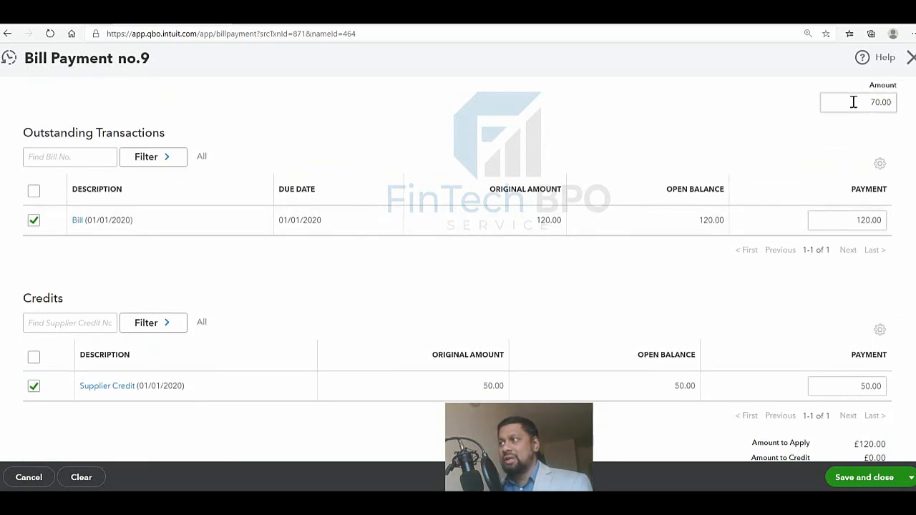
click(846, 223)
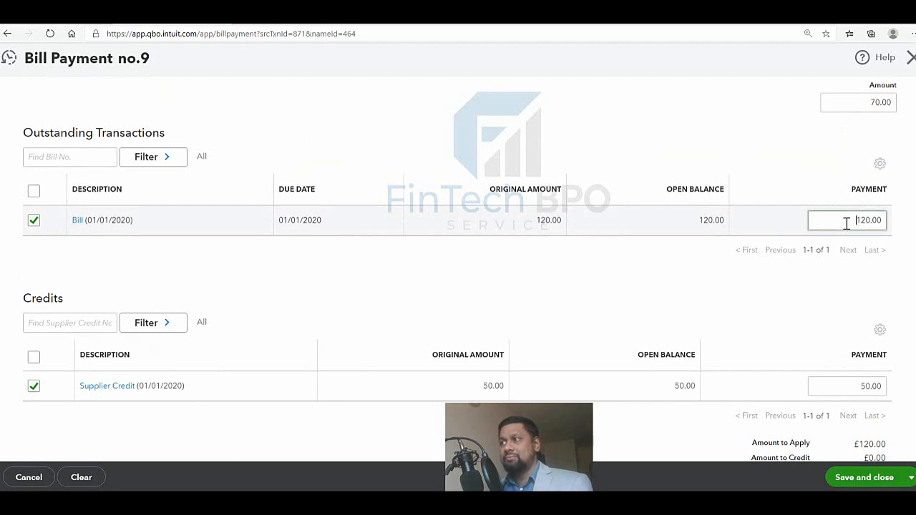
drag(846, 222, 902, 224)
text(70)
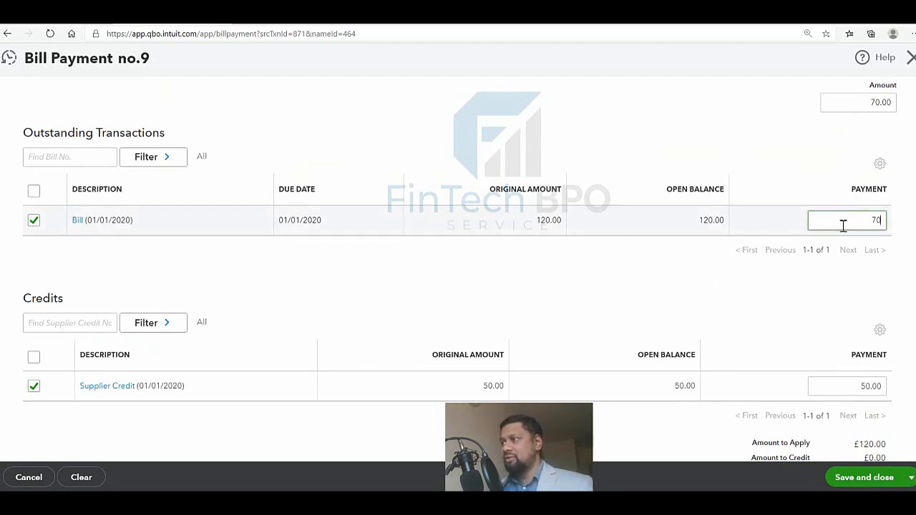
drag(843, 223, 898, 224)
text(5)
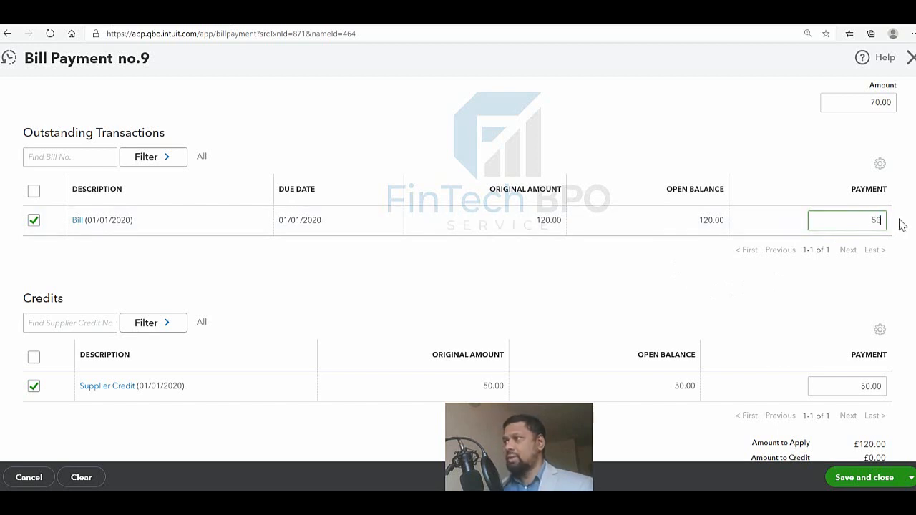
click(816, 287)
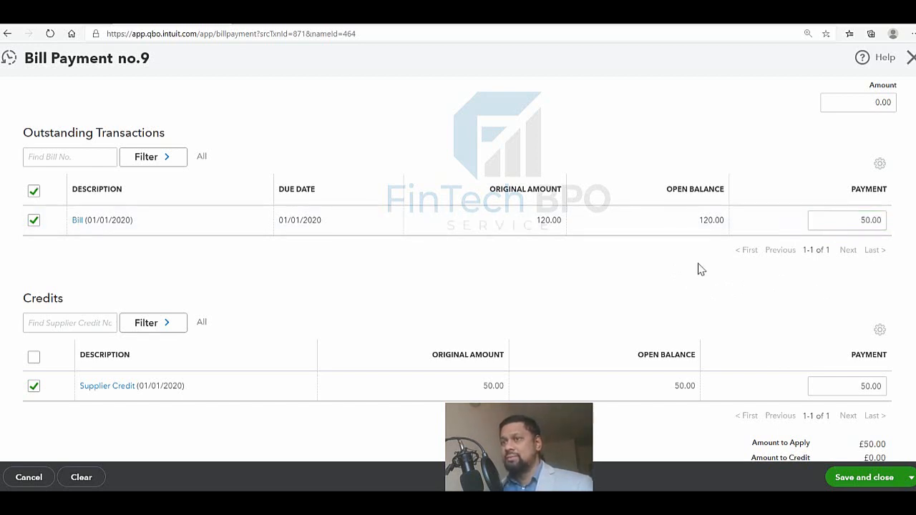
Step: Check the bill payment's 50.00 bill allocation against the 50.00 supplier credit, and save and close the payment
scroll(698, 268, down, 2)
scroll(776, 264, up, 3)
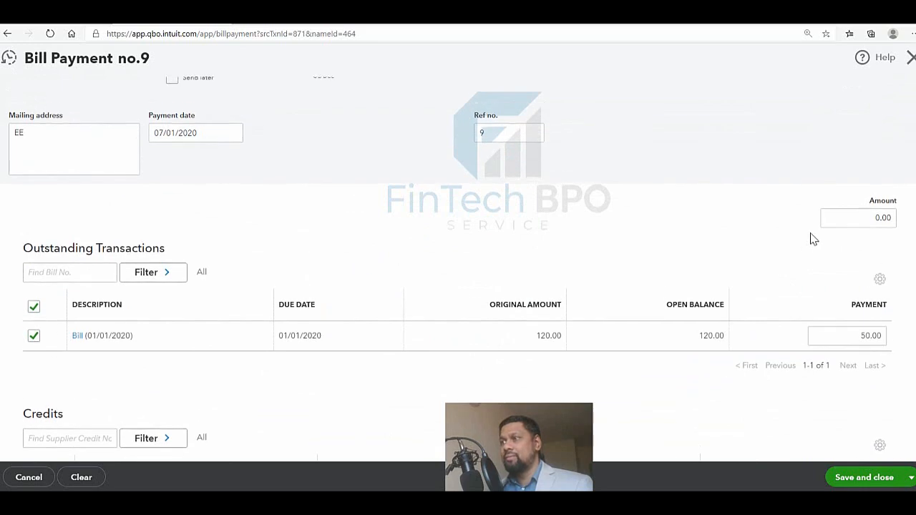
scroll(811, 245, down, 2)
scroll(813, 247, up, 2)
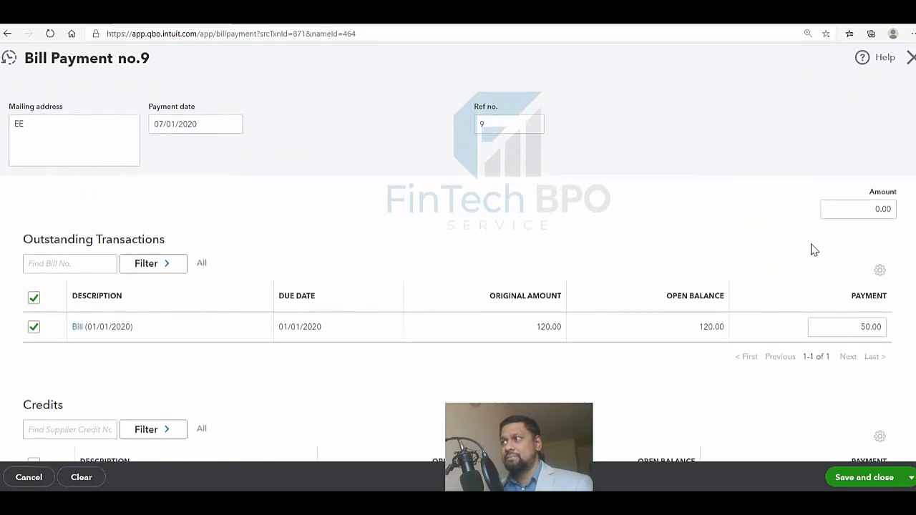
scroll(813, 249, up, 1)
scroll(814, 250, down, 3)
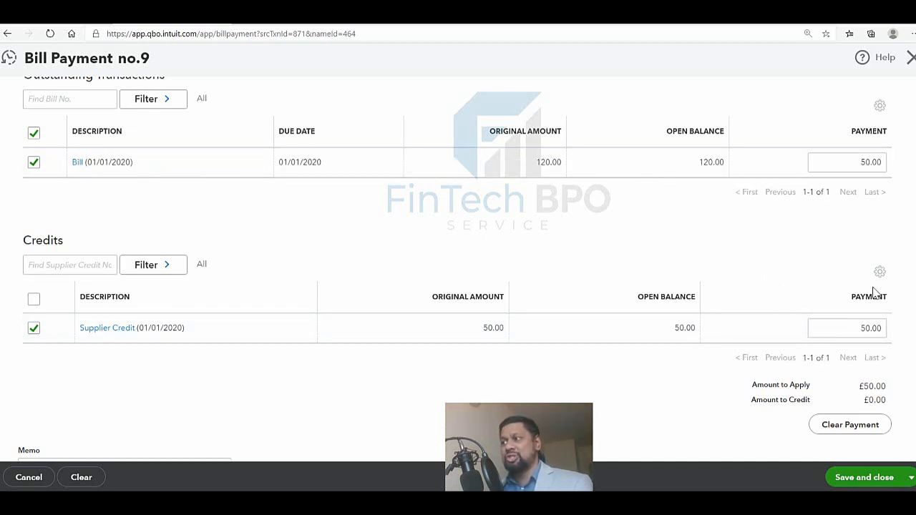
scroll(553, 211, up, 1)
scroll(429, 200, up, 4)
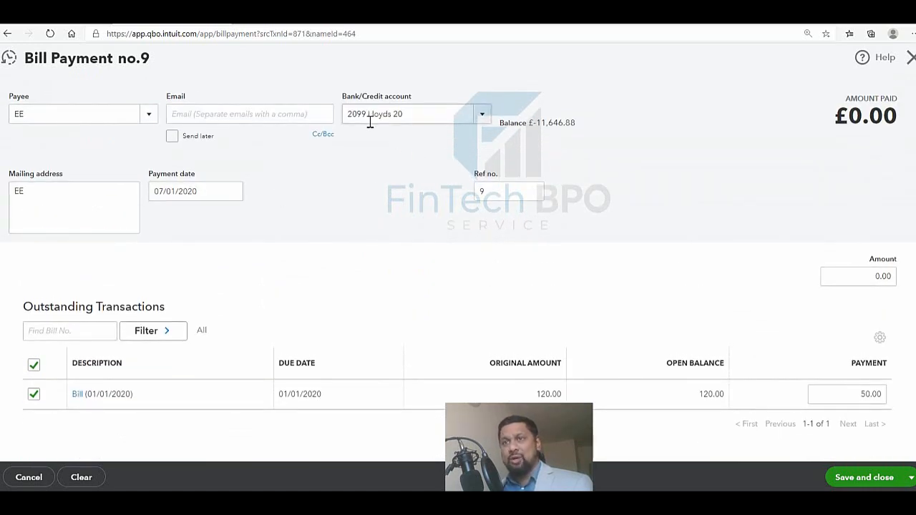
scroll(646, 296, down, 6)
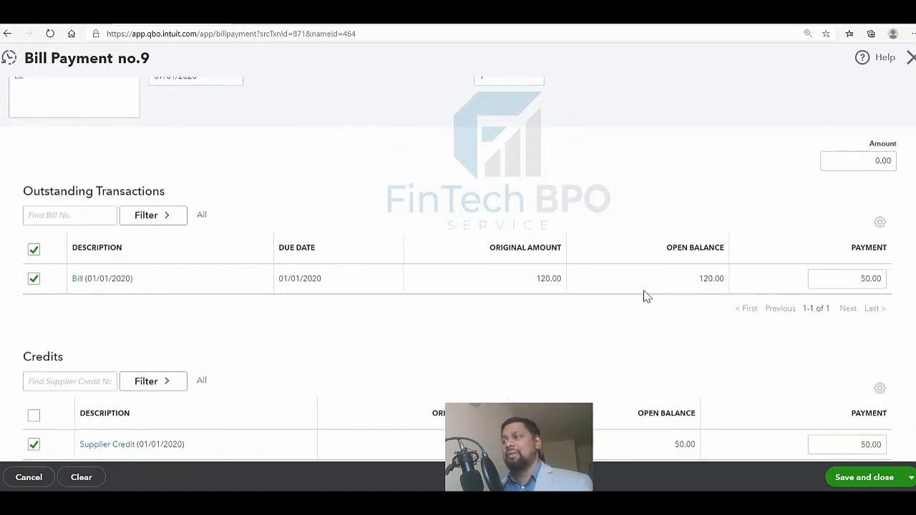
click(862, 477)
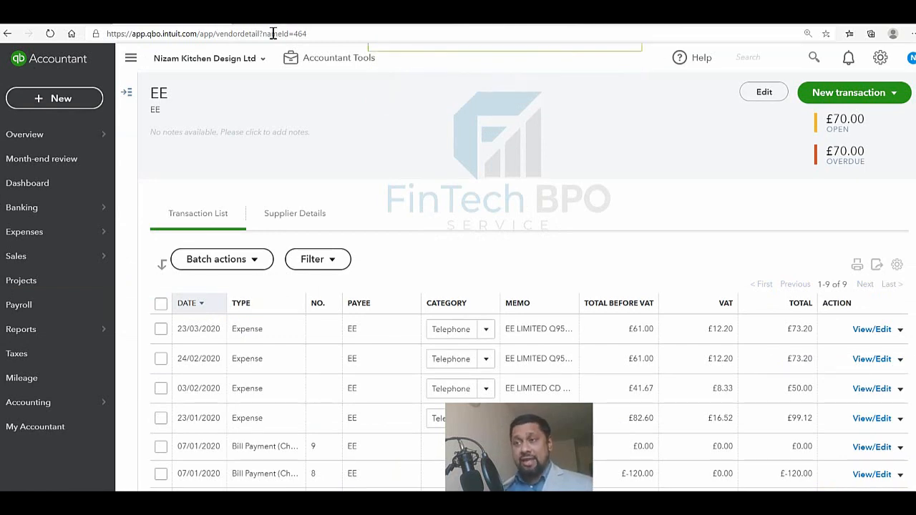
Step: Open EE's partly paid 01/01/2020 bill, view the details of the payment applied to it, and close the bill
scroll(597, 254, down, 3)
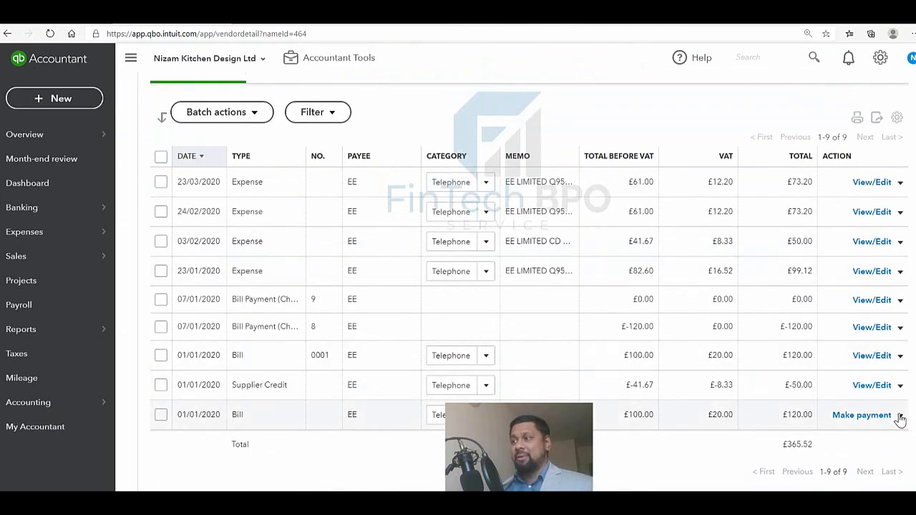
click(237, 416)
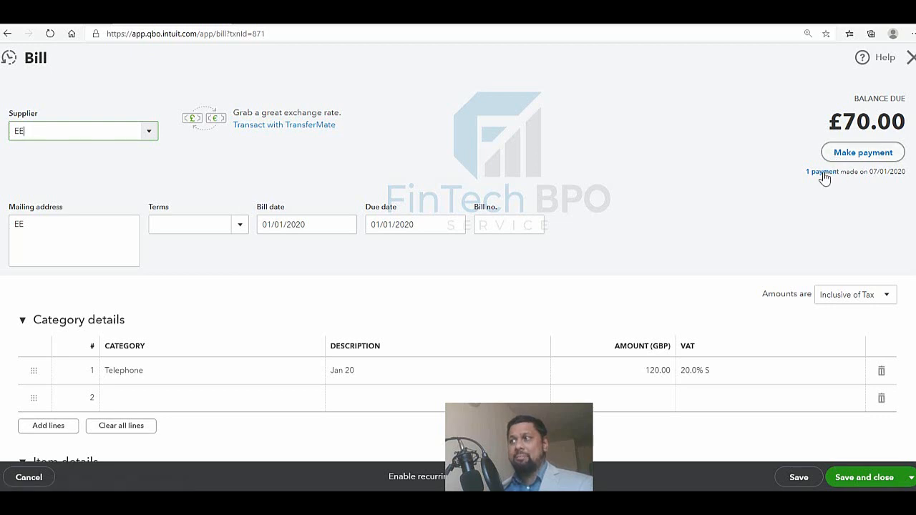
click(823, 175)
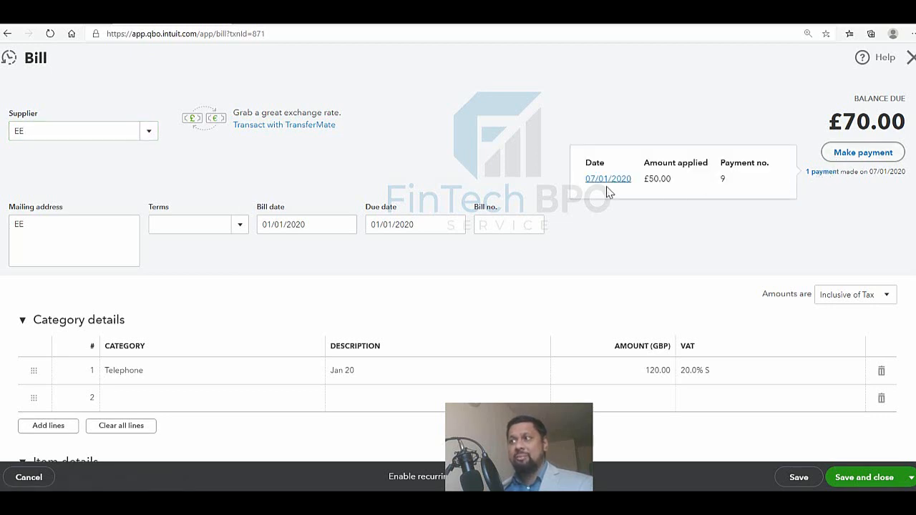
click(909, 58)
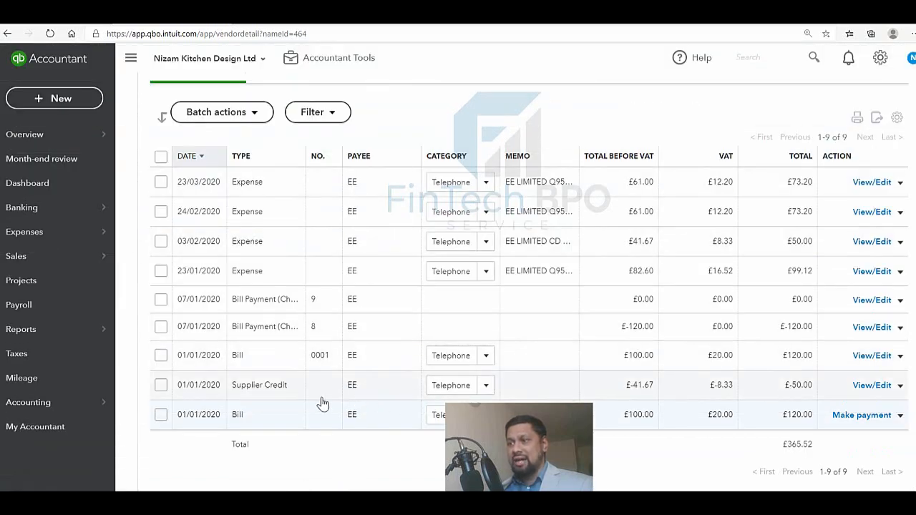
Step: Open EE's 01/01/2020 supplier credit, review its Telephone line and refund status, and show the tax options for its amounts
click(299, 397)
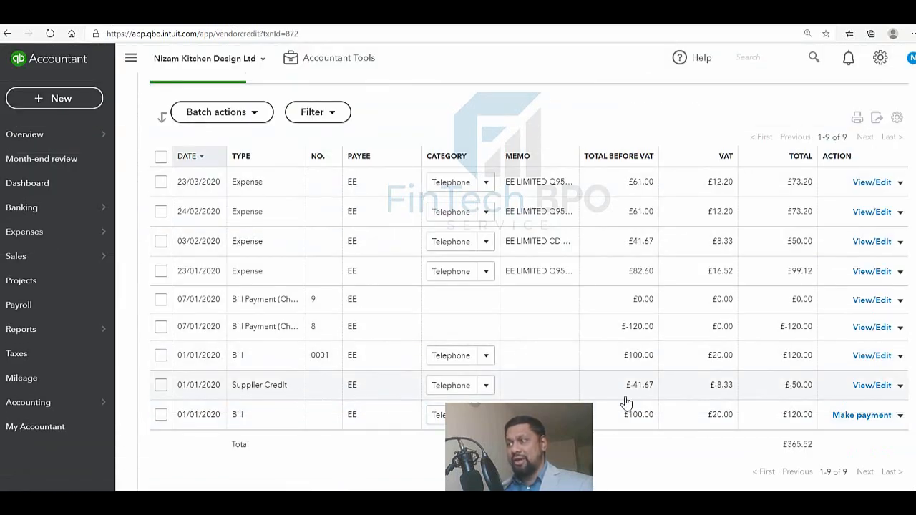
scroll(793, 304, down, 1)
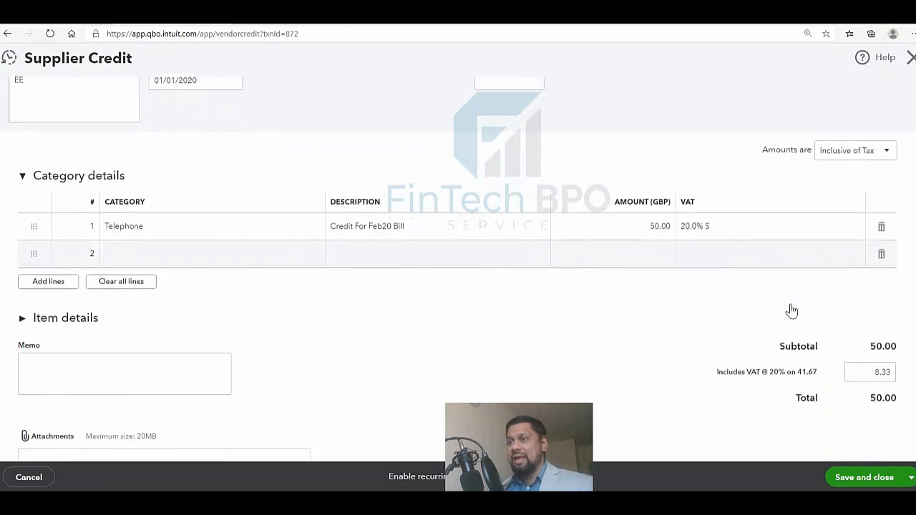
scroll(790, 315, up, 1)
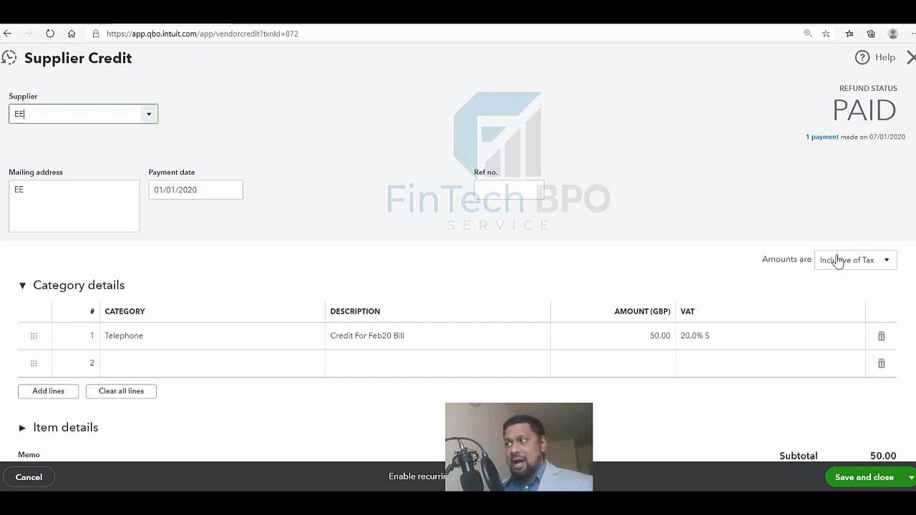
click(862, 261)
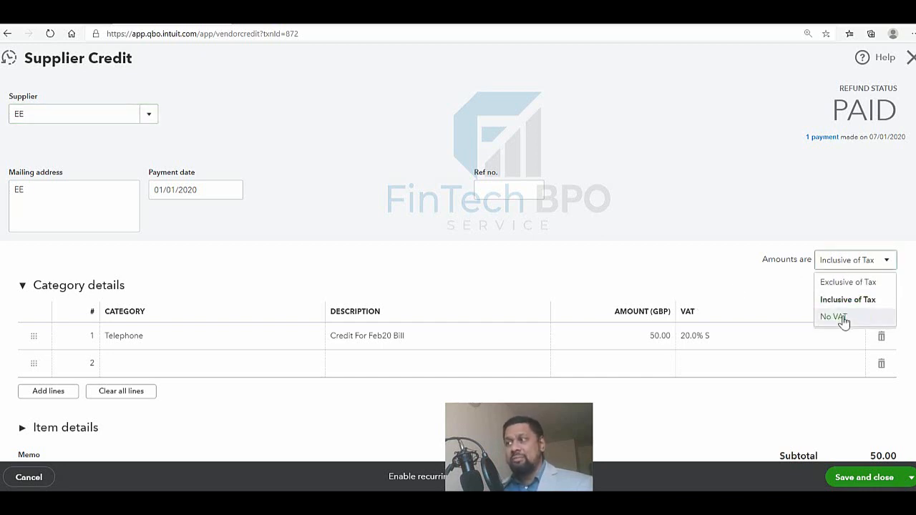